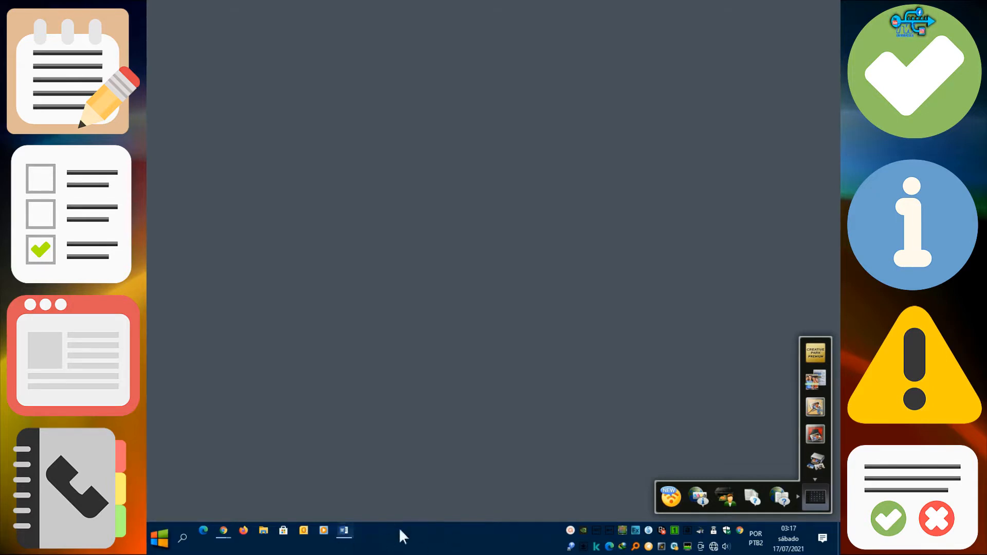
# Step: Switch to the equipment delivery checklist in Word and look over both pages, from the header to the Via page label
pyautogui.click(345, 532)
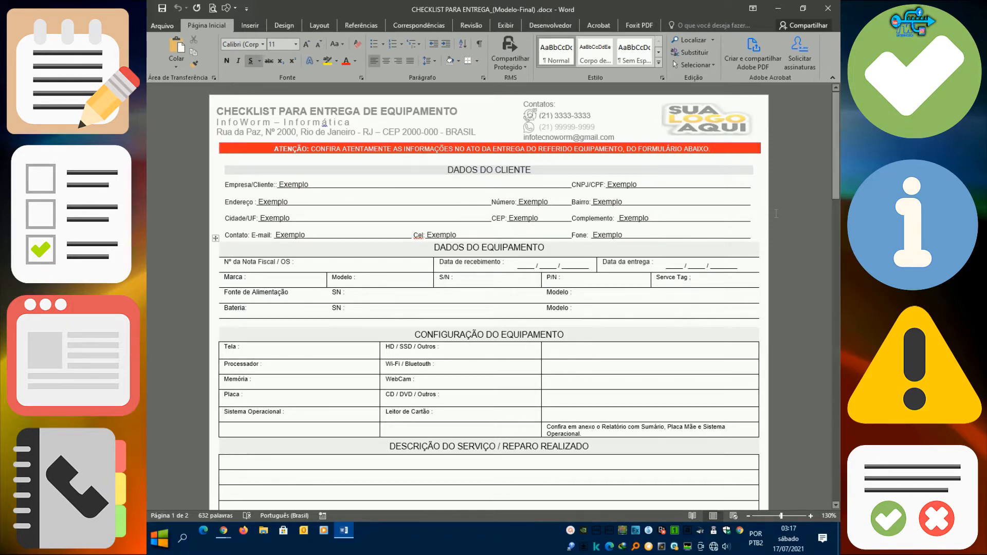
pyautogui.scroll(-18, 777, 214)
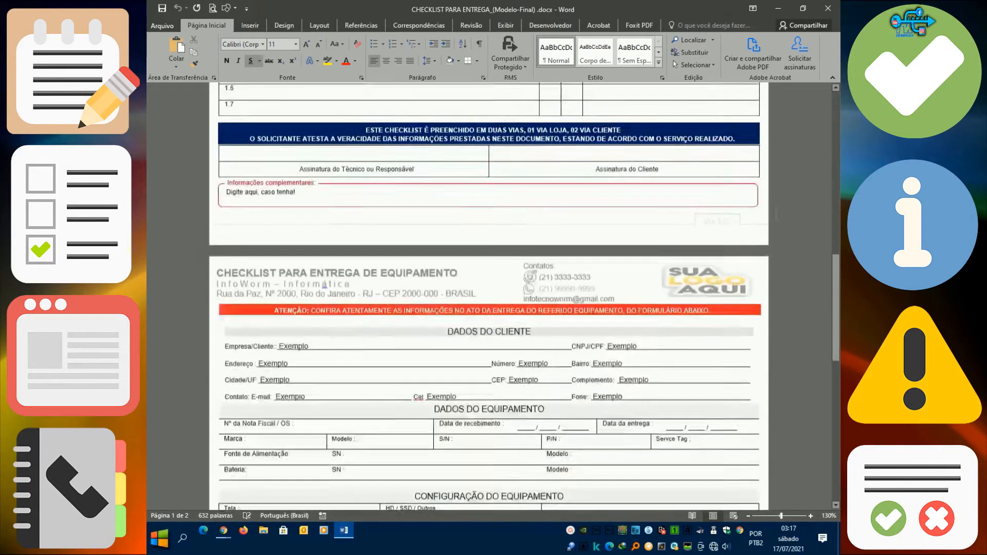
pyautogui.scroll(-15, 776, 214)
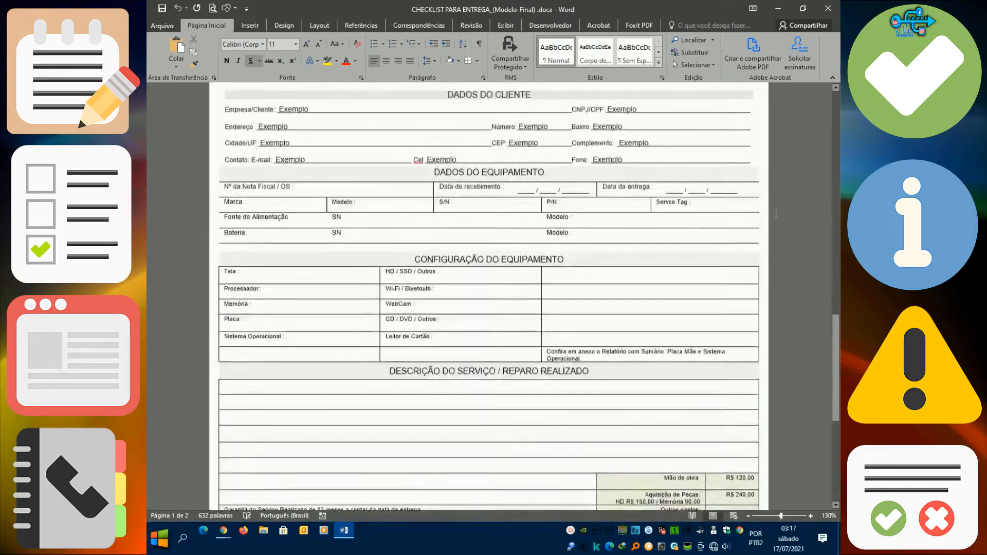
pyautogui.scroll(8, 777, 214)
pyautogui.scroll(-7, 777, 214)
pyautogui.scroll(6, 776, 213)
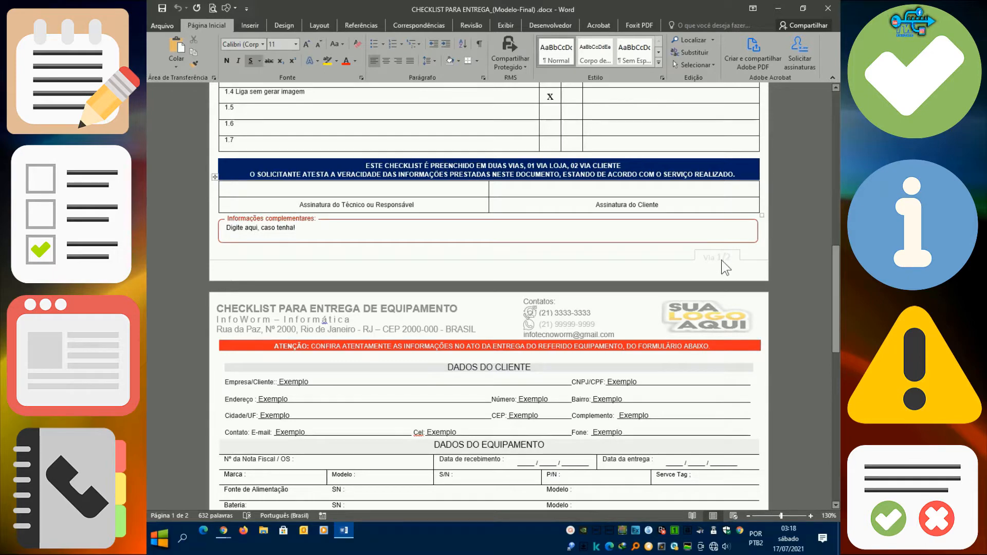
pyautogui.scroll(-10, 725, 267)
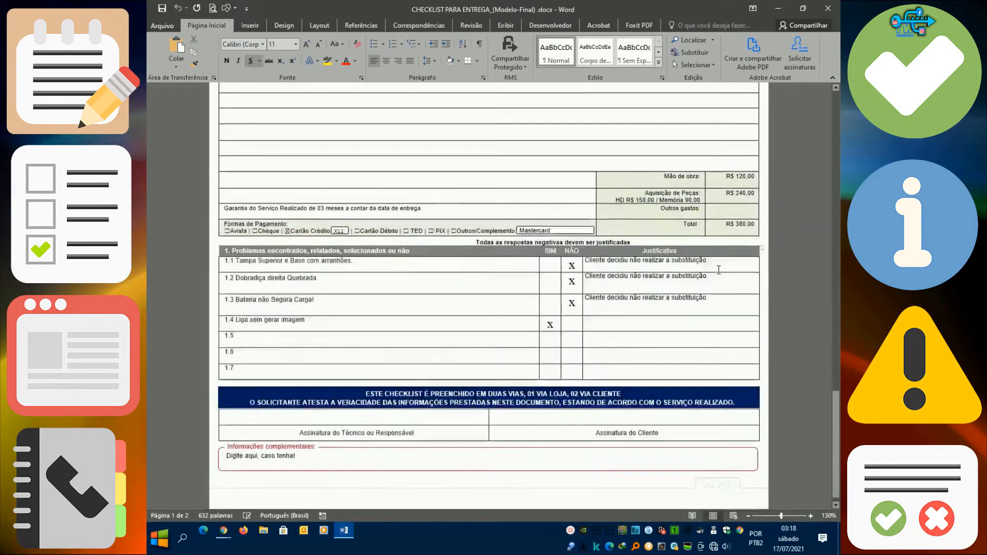
pyautogui.scroll(8, 719, 270)
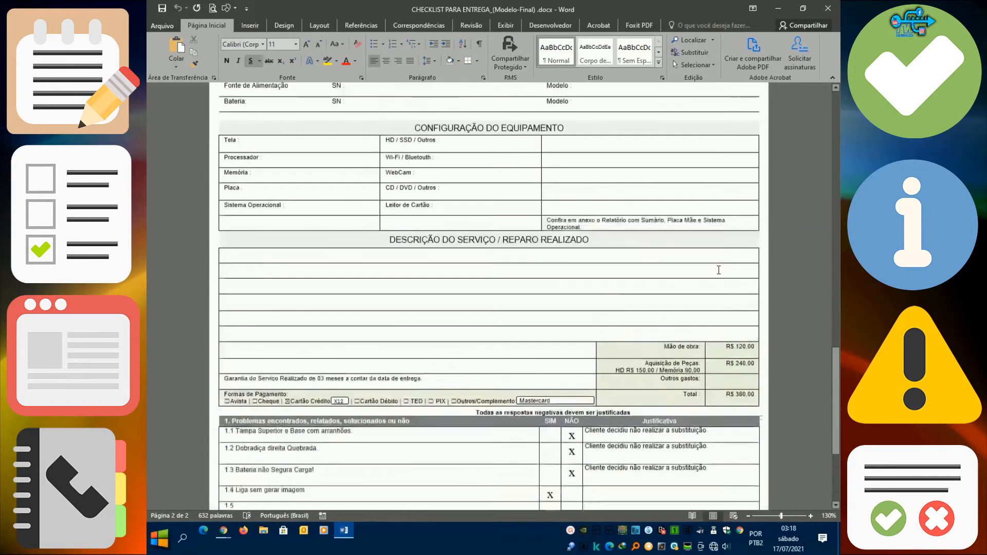
pyautogui.scroll(10, 718, 270)
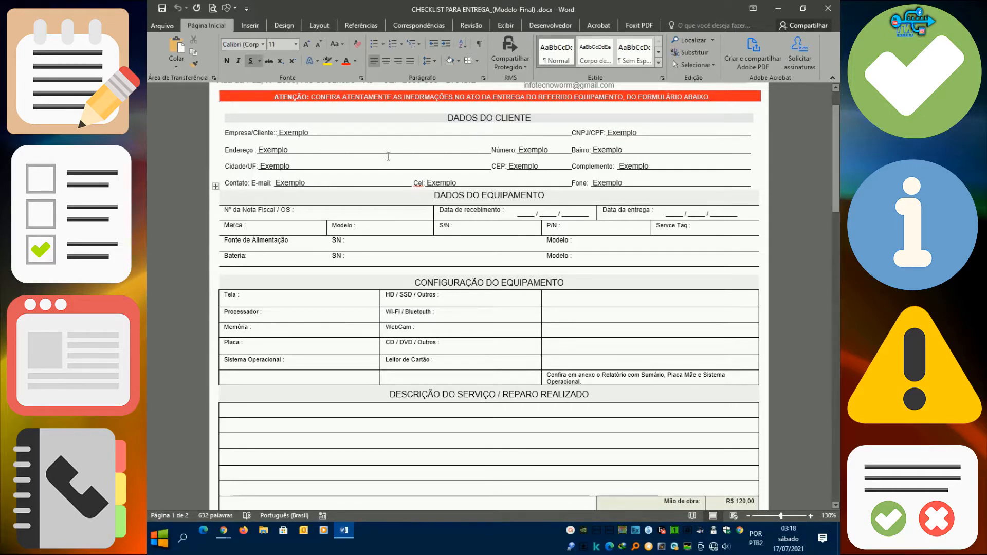
pyautogui.scroll(2, 329, 151)
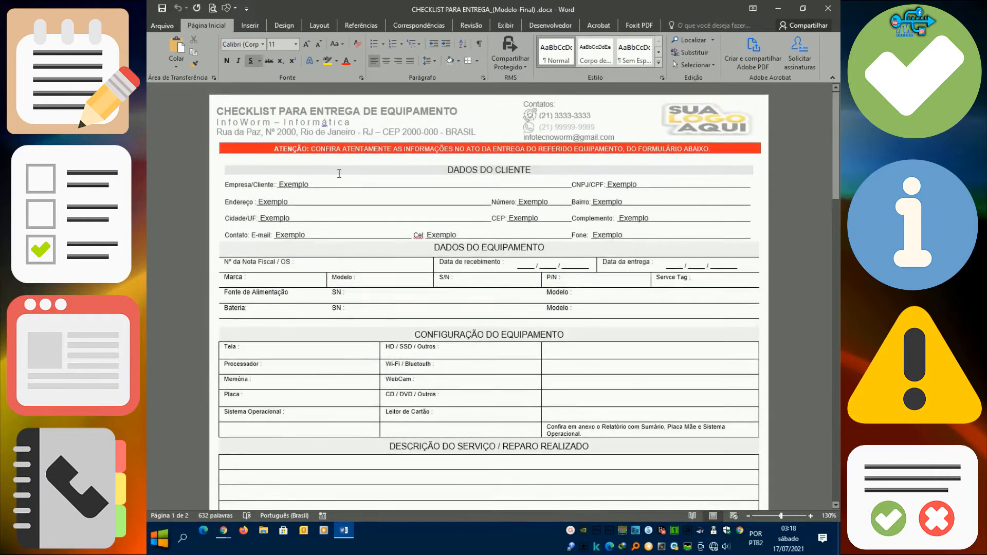
# Step: Open the page header for editing and examine its title and address box, the red notice banner and the contact text boxes
pyautogui.doubleClick(260, 113)
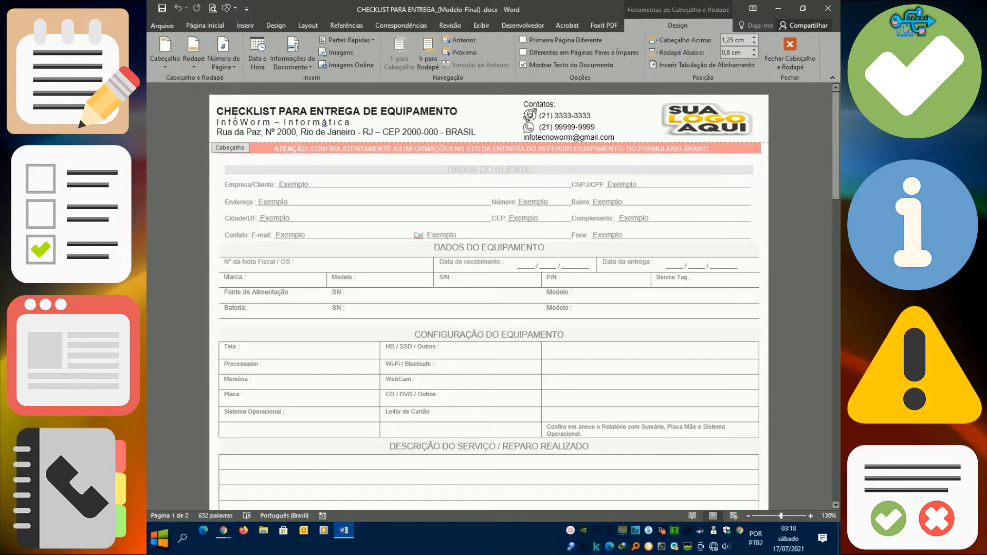
pyautogui.click(292, 127)
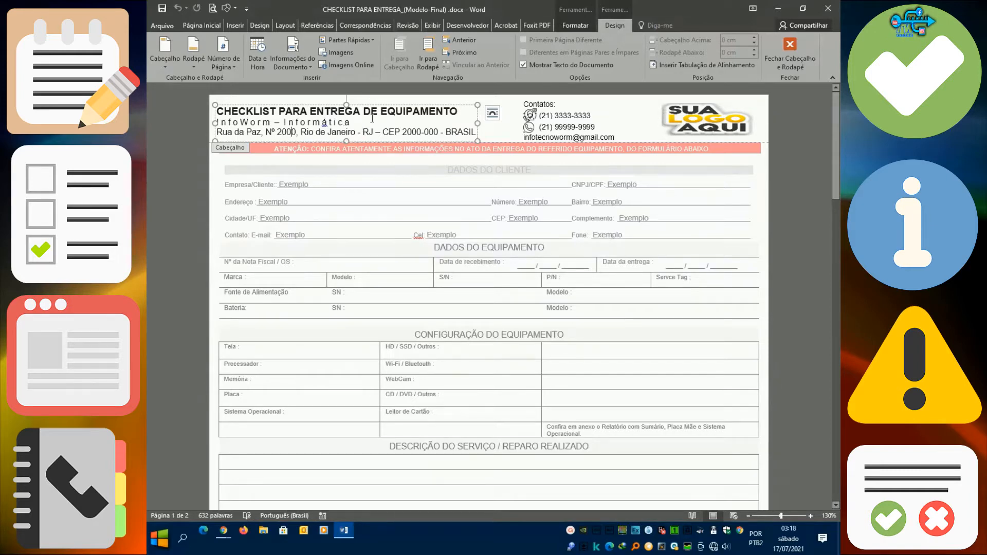
pyautogui.click(414, 159)
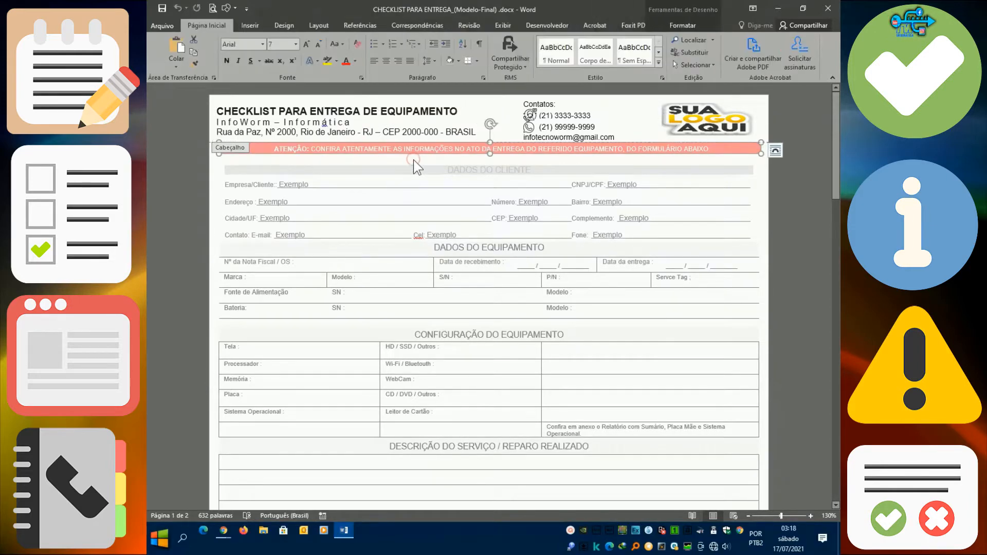
pyautogui.click(445, 160)
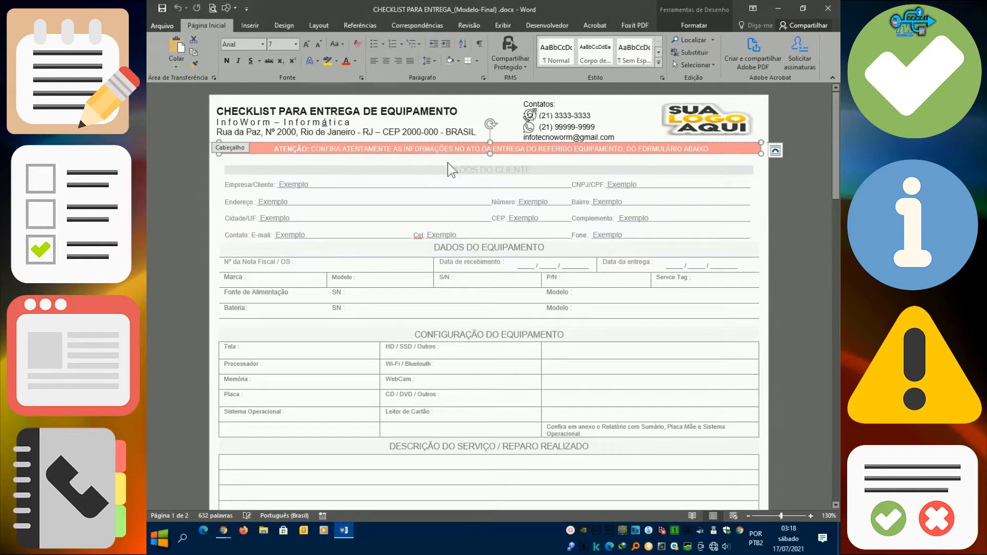
pyautogui.click(548, 112)
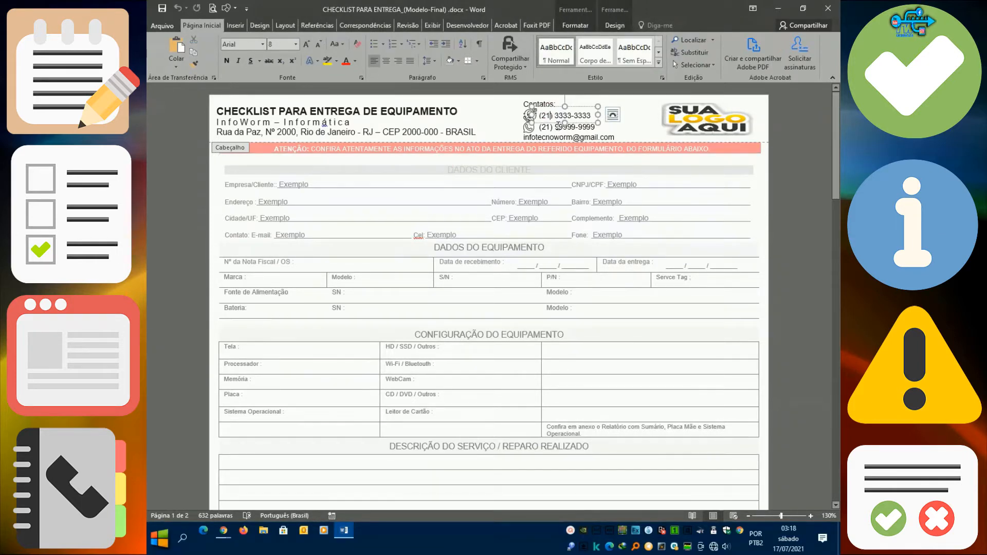
pyautogui.click(557, 126)
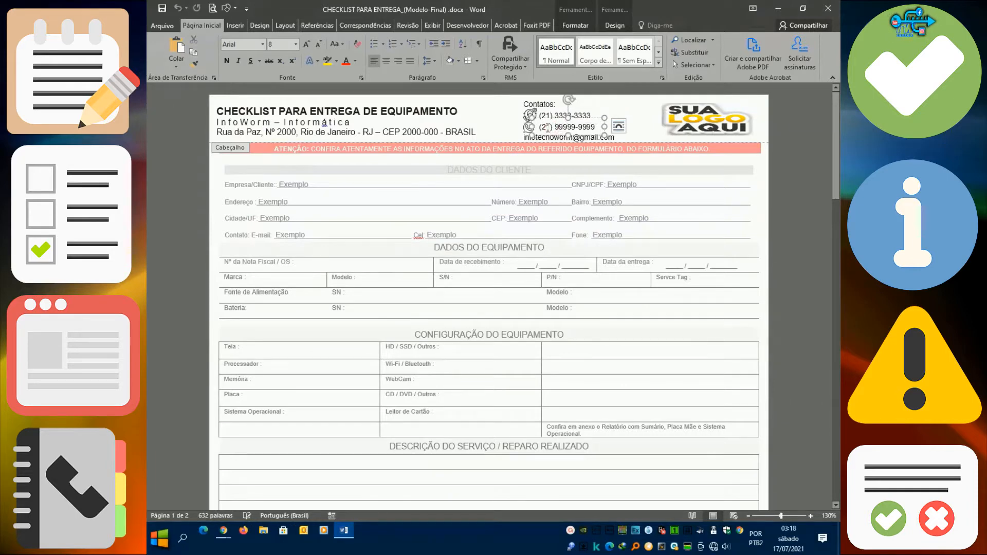
pyautogui.tripleClick(548, 127)
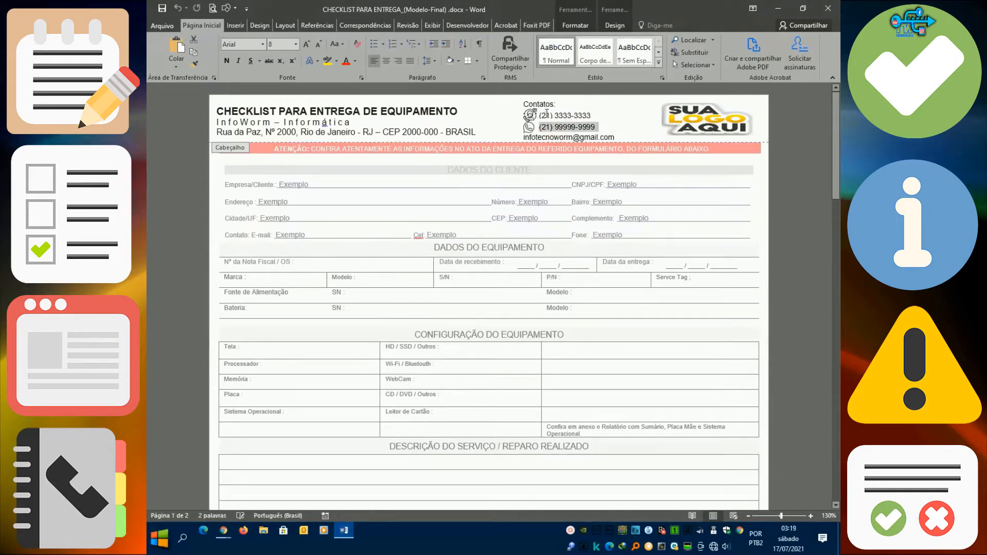
pyautogui.tripleClick(547, 113)
pyautogui.click(541, 103)
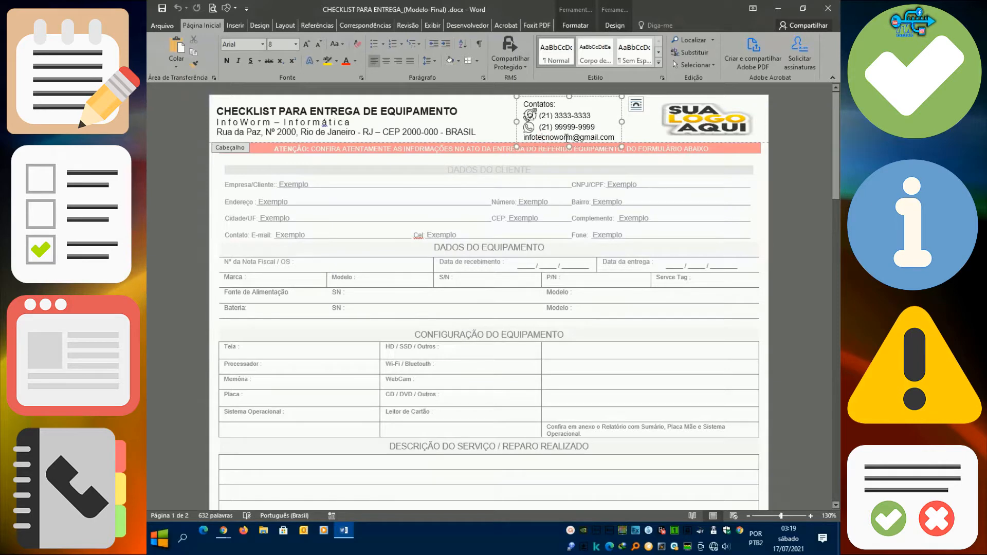
# Step: Start replacing the header's logo picture with an offline image file and cancel without choosing one
pyautogui.click(700, 116)
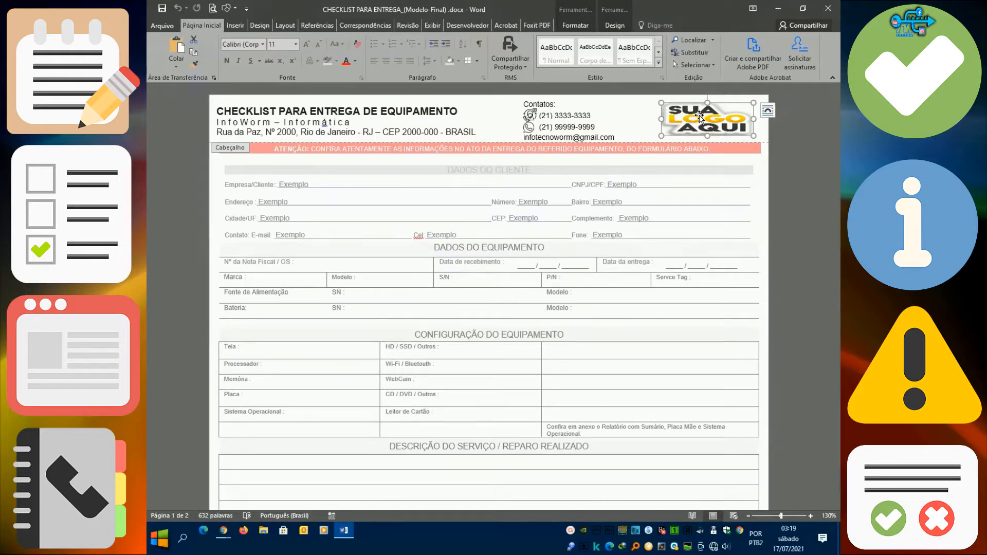
pyautogui.rightClick(700, 116)
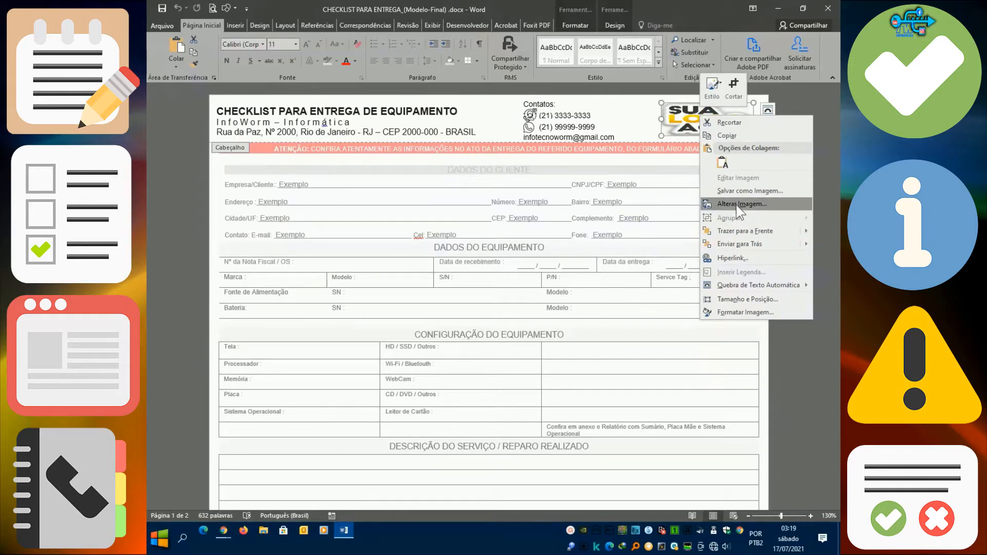
pyautogui.click(758, 204)
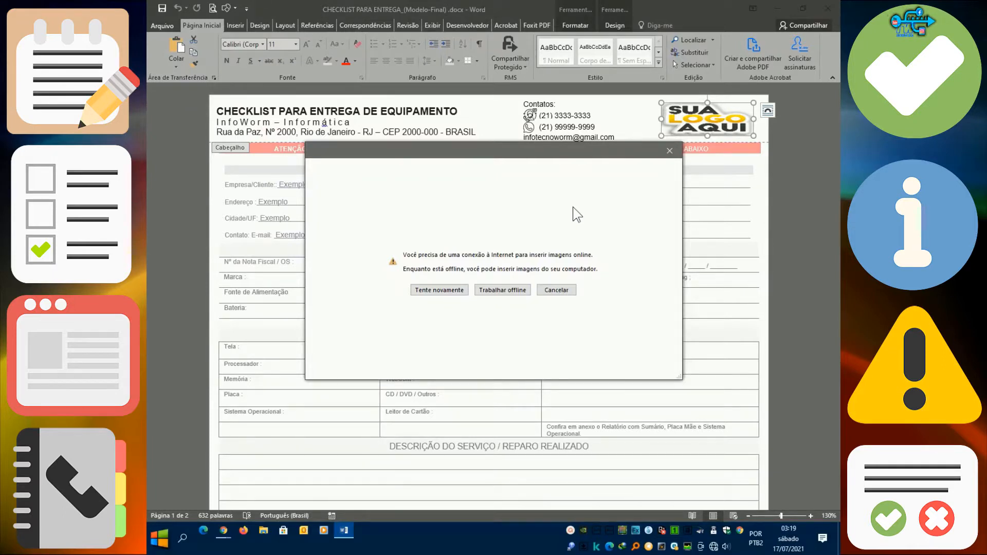
pyautogui.click(497, 291)
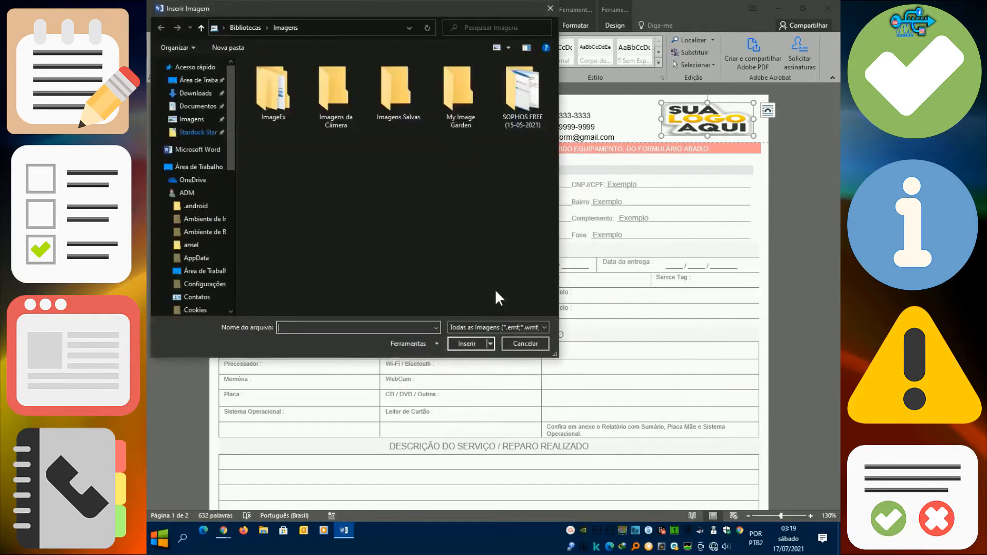
pyautogui.click(527, 342)
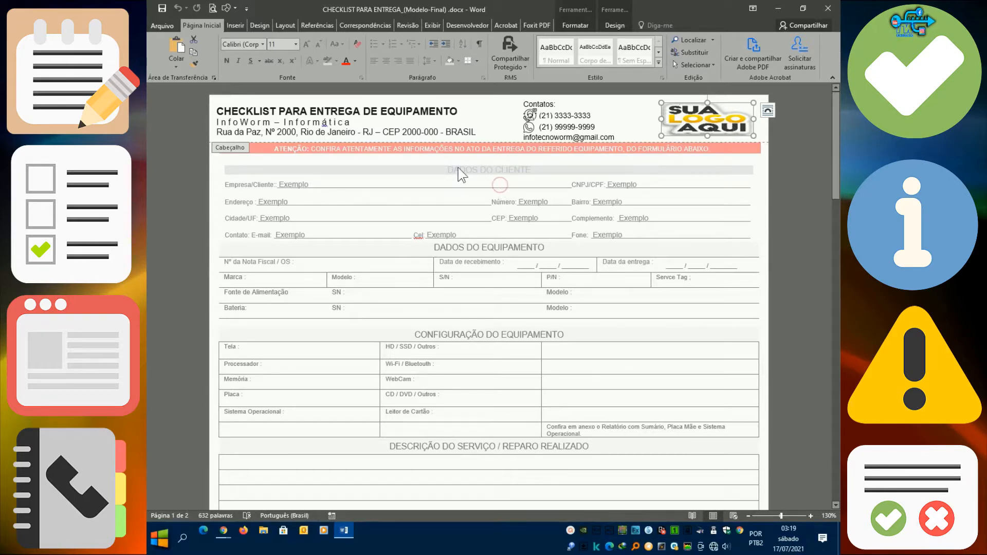
# Step: Leave header editing and return to the document body at the Empresa/Cliente line of DADOS DO CLIENTE
pyautogui.click(439, 161)
pyautogui.tripleClick(440, 161)
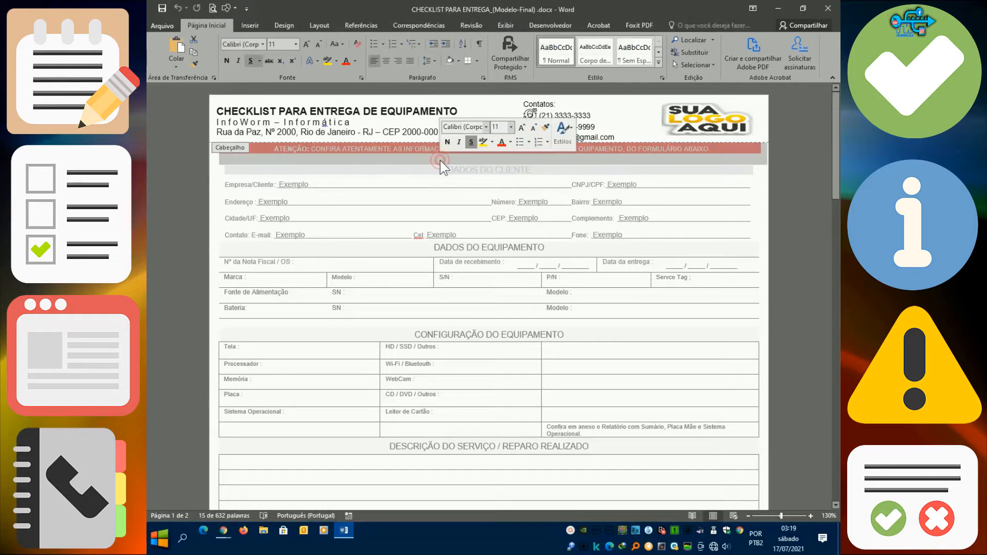
pyautogui.click(422, 171)
pyautogui.click(422, 172)
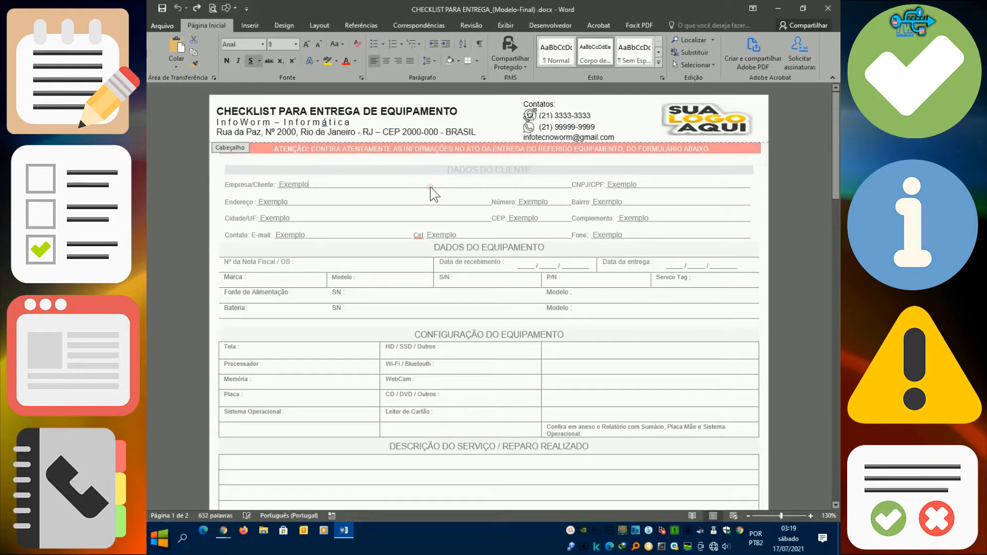
pyautogui.click(430, 187)
pyautogui.click(440, 161)
pyautogui.click(419, 171)
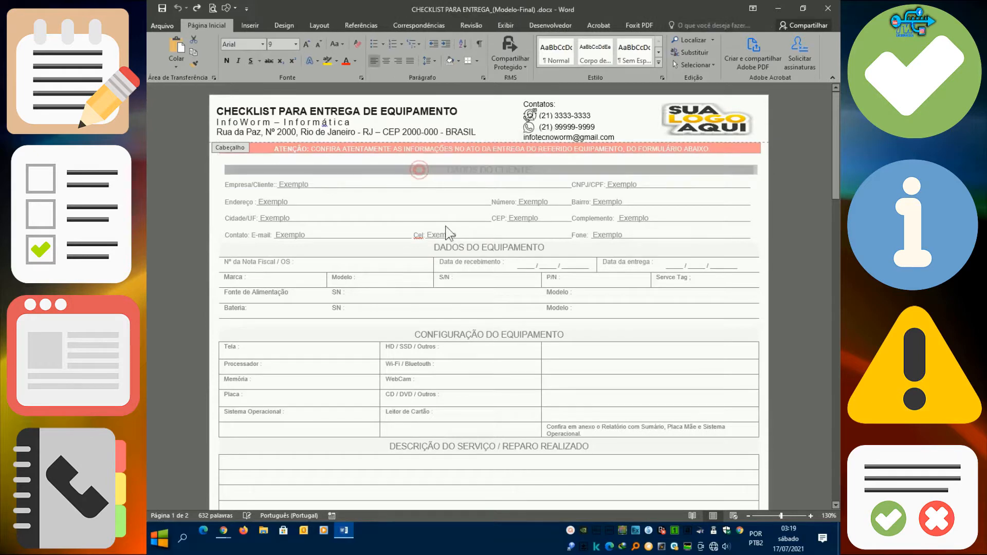
pyautogui.click(422, 199)
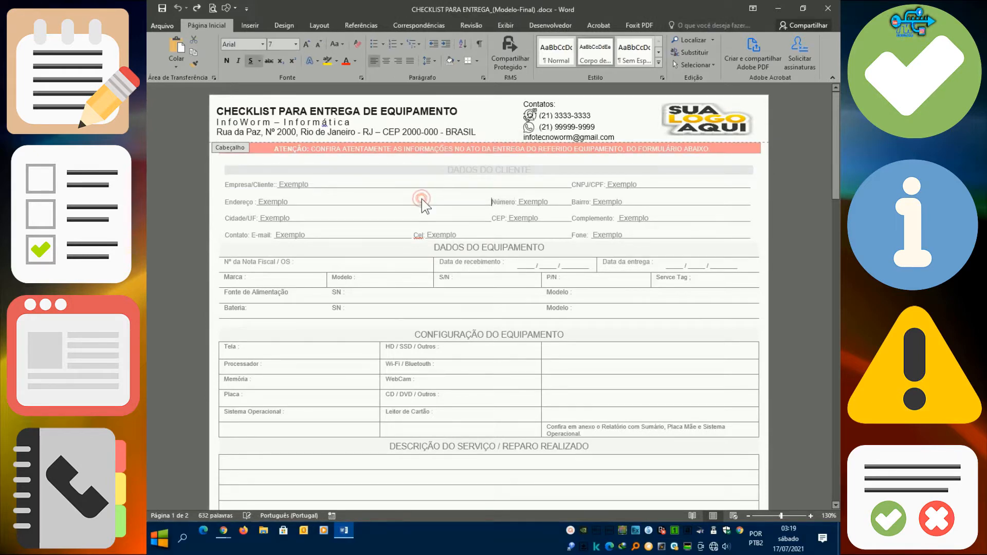
pyautogui.tripleClick(337, 196)
pyautogui.click(215, 172)
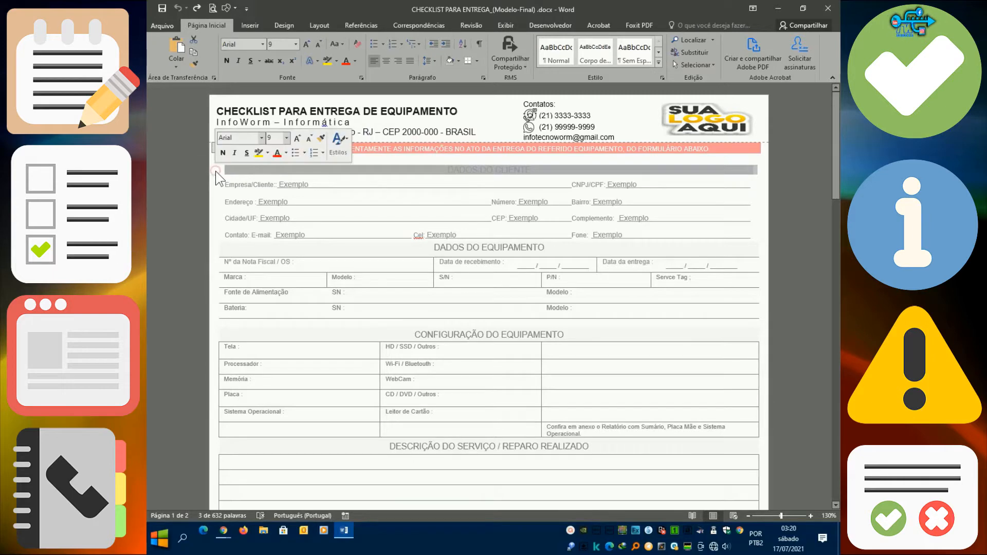
pyautogui.click(333, 208)
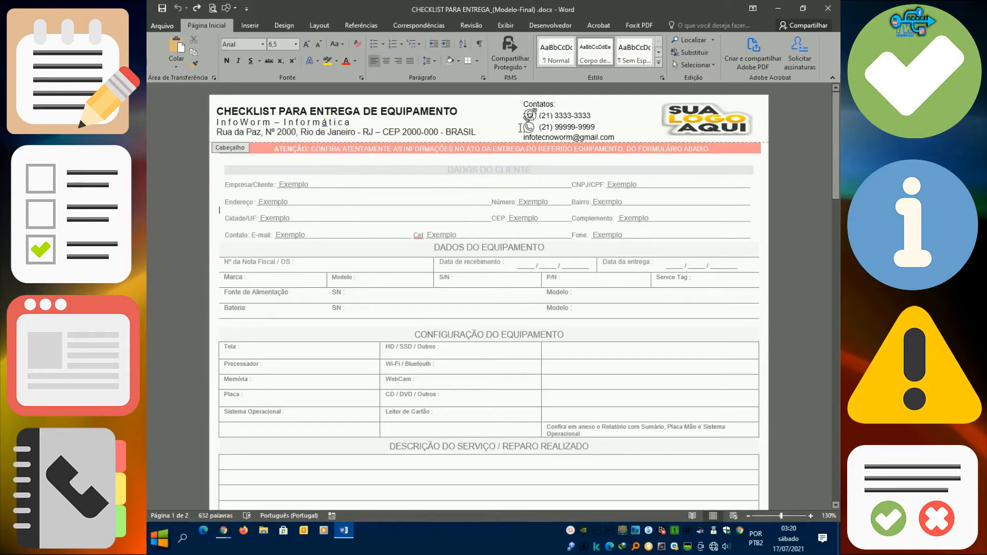
pyautogui.moveTo(537, 128); pyautogui.dragTo(600, 128)
pyautogui.click(691, 121)
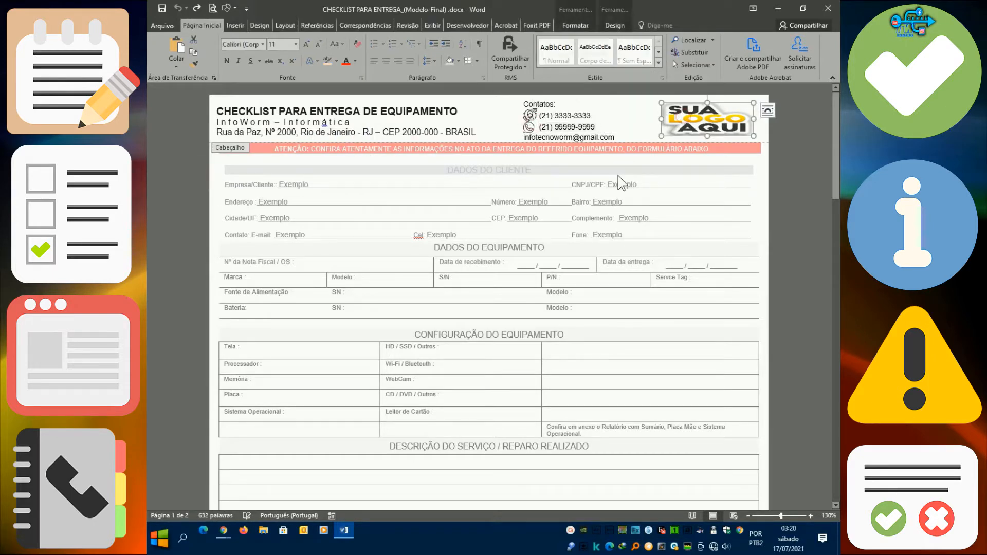
pyautogui.tripleClick(676, 181)
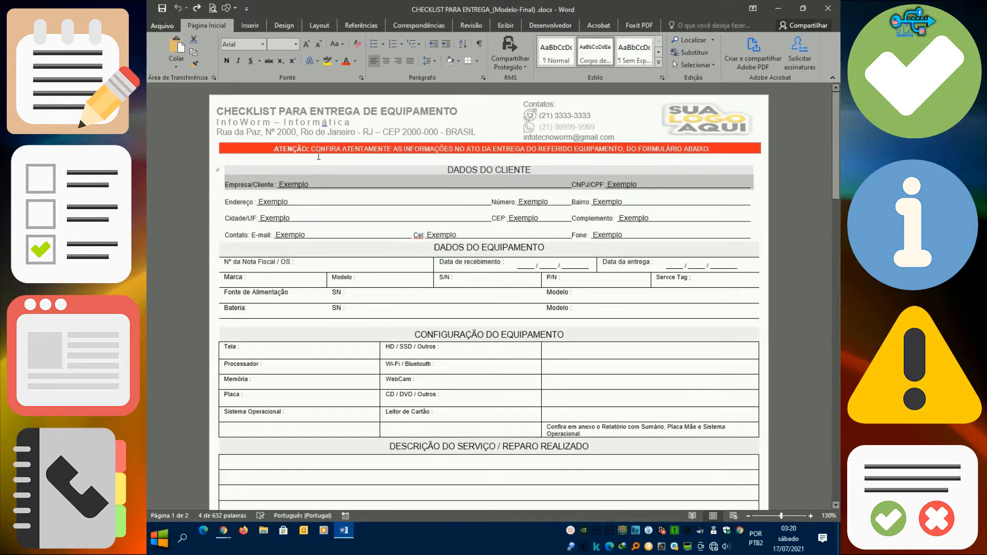
# Step: Examine the red ATENÇÃO banner, the signature area and the Empresa/Cliente, E-mail and Cel fields under DADOS DO CLIENTE
pyautogui.click(413, 149)
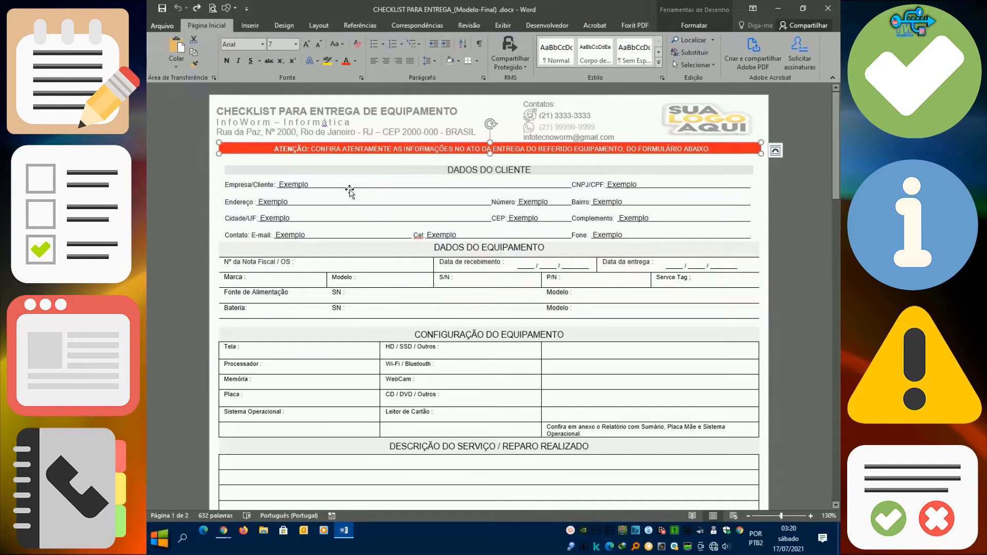
pyautogui.scroll(-10, 305, 266)
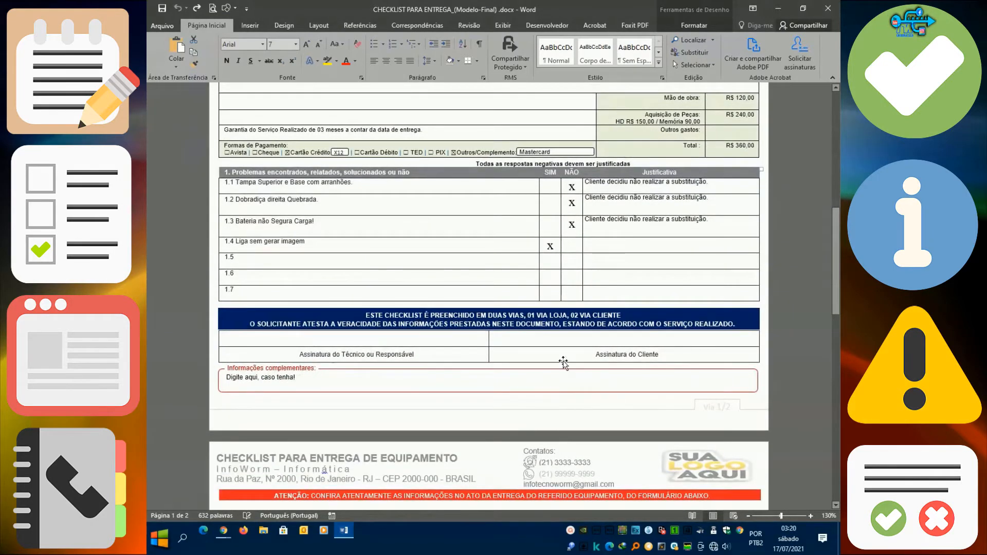
pyautogui.scroll(10, 561, 371)
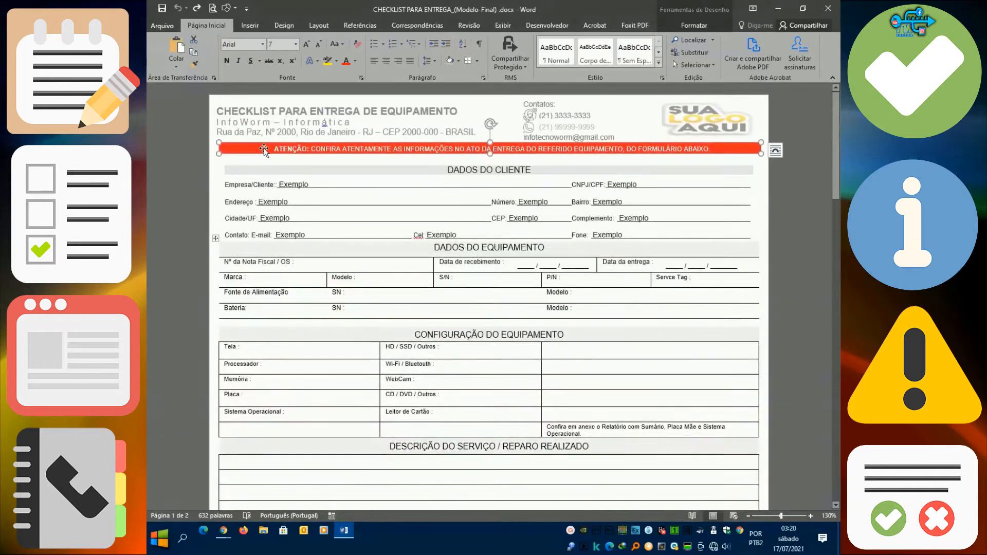
pyautogui.click(314, 185)
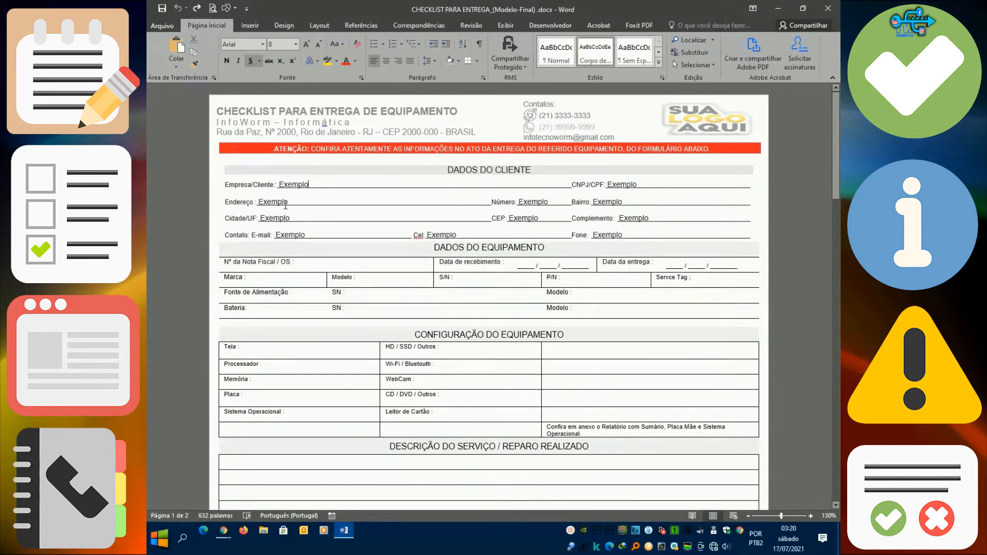
pyautogui.click(298, 234)
pyautogui.click(448, 236)
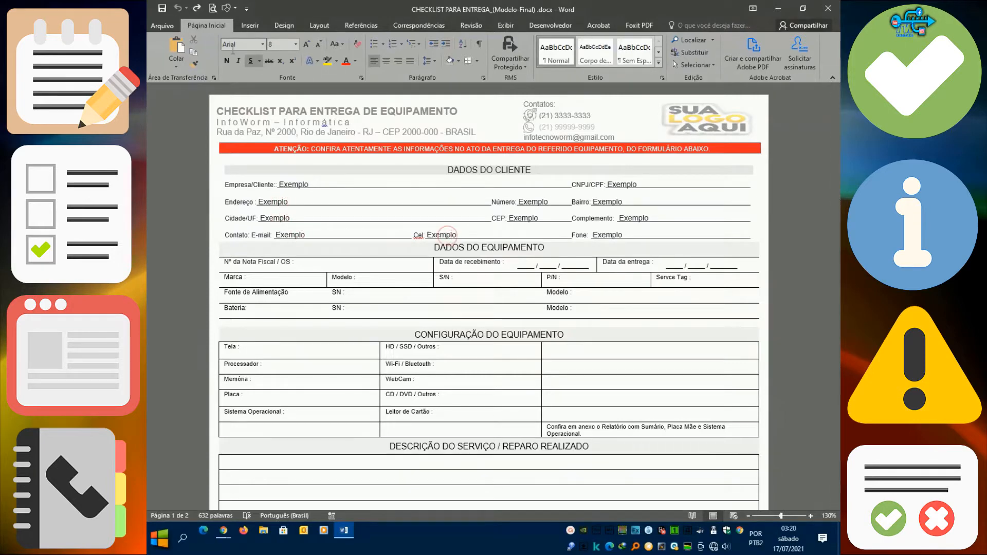
pyautogui.click(285, 224)
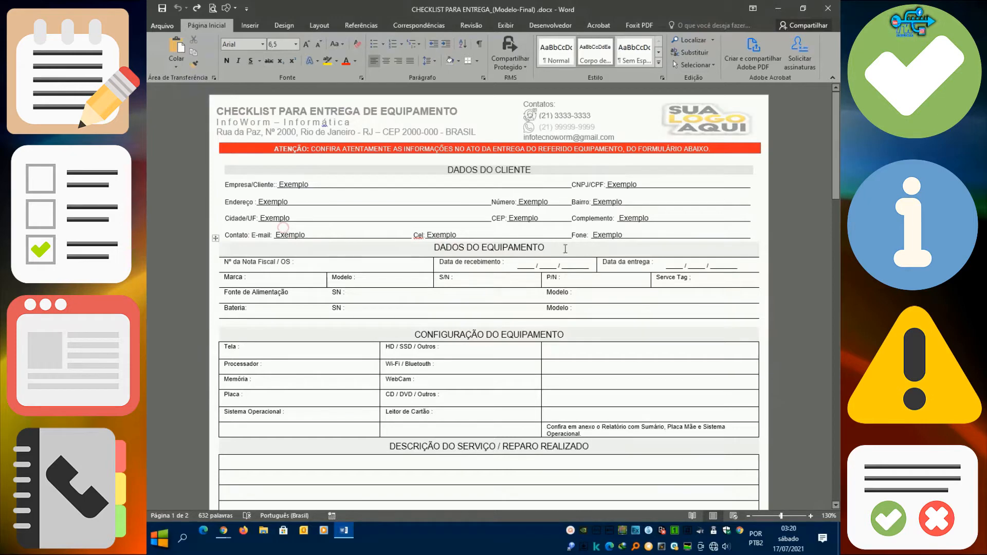
# Step: Check the Fone and CNPJ/CPF fields, and try adding filler text after Exemplo on the Empresa/Cliente line before erasing it
pyautogui.click(606, 233)
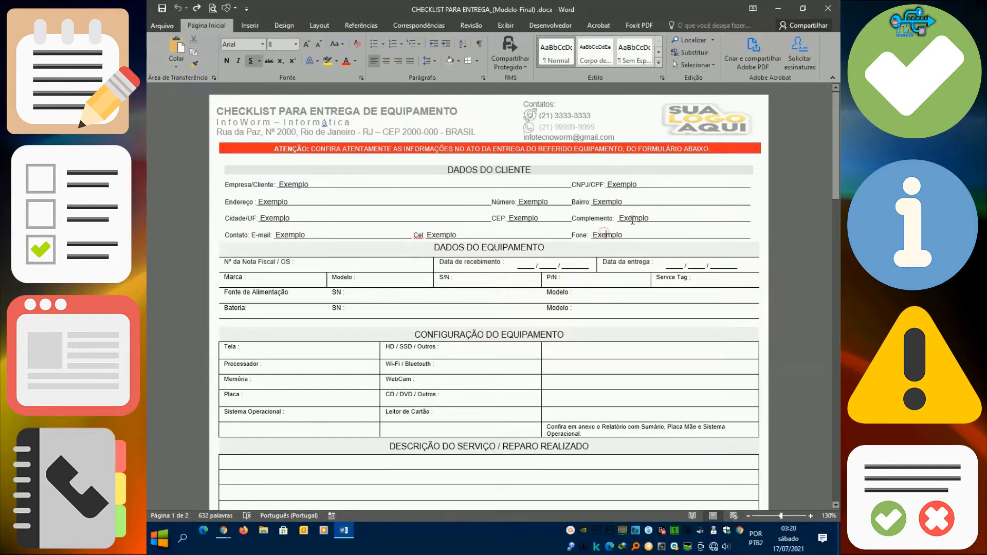
pyautogui.click(627, 185)
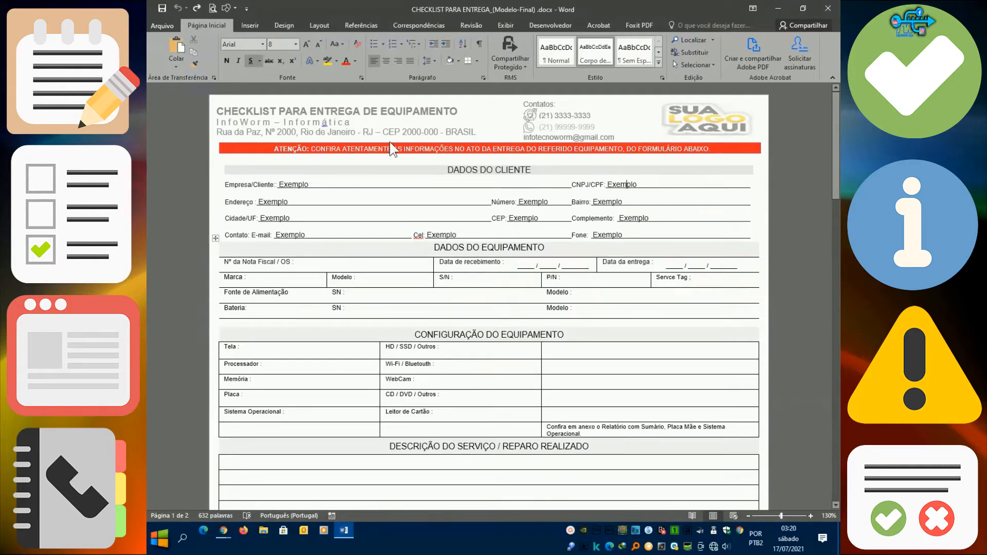
pyautogui.click(318, 186)
pyautogui.write('hh')
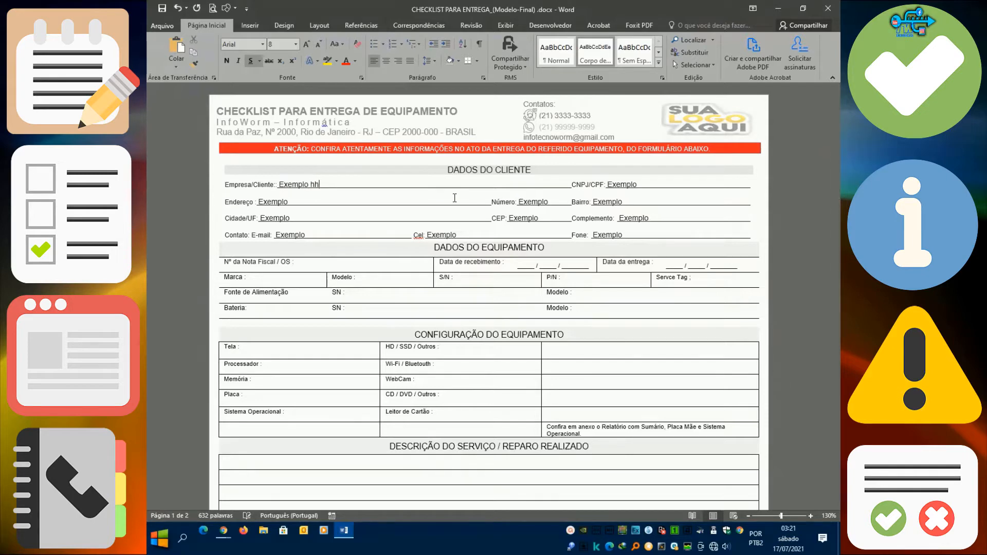
pyautogui.write('kjhkkkhk')
pyautogui.press('BackSpace')
pyautogui.press('BackSpace')
pyautogui.press('BackSpace')
pyautogui.press('BackSpace')
pyautogui.press('BackSpace')
pyautogui.press('BackSpace')
pyautogui.press('BackSpace')
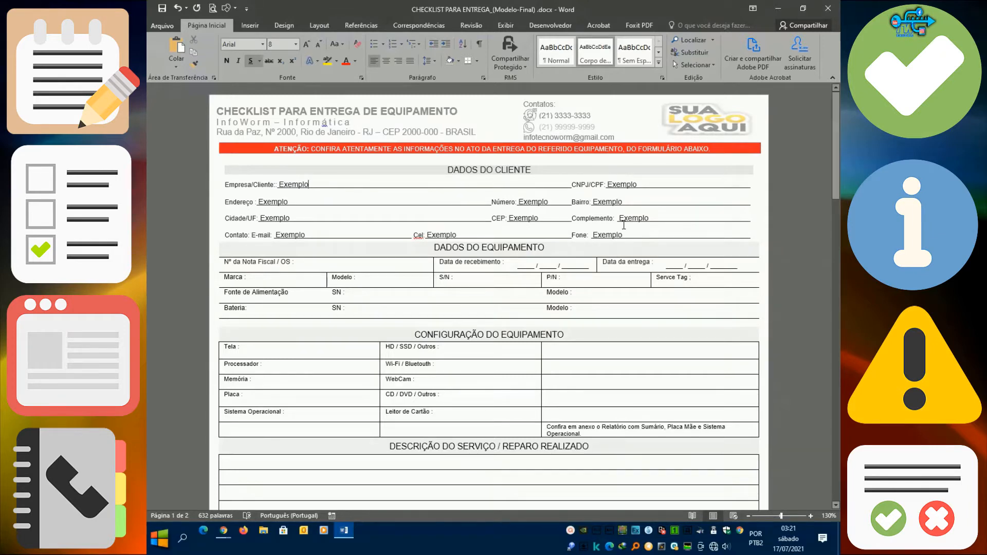
# Step: Examine the DADOS DO EQUIPAMENTO section, including the Nº da Nota Fiscal / OS, Marca, Modelo and Fonte de Alimentação fields
pyautogui.scroll(-1, 624, 225)
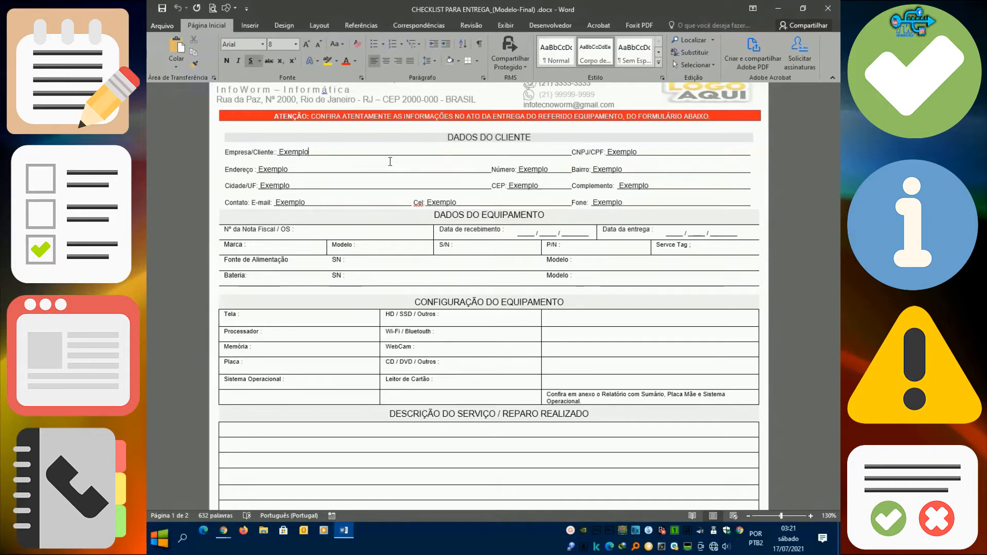
pyautogui.scroll(1, 390, 162)
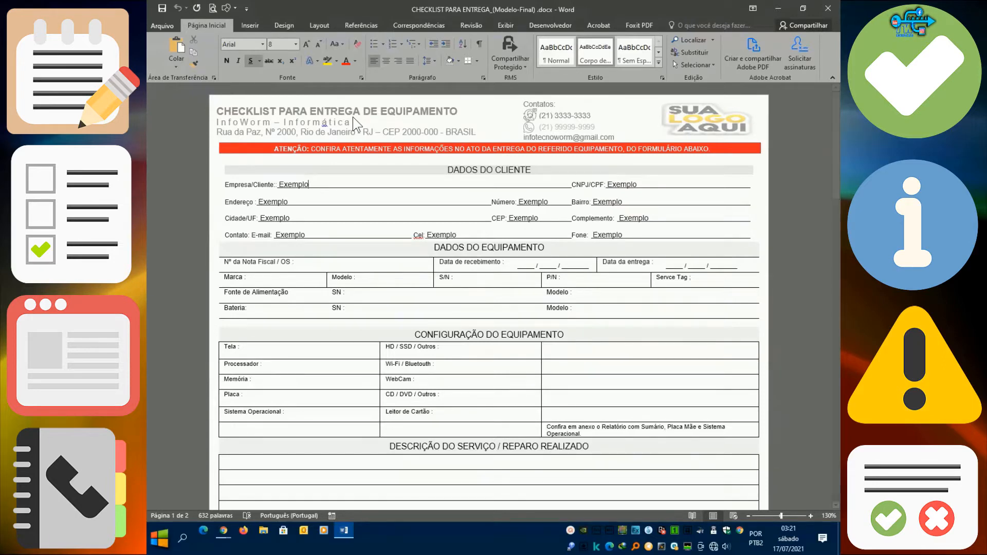
pyautogui.click(478, 251)
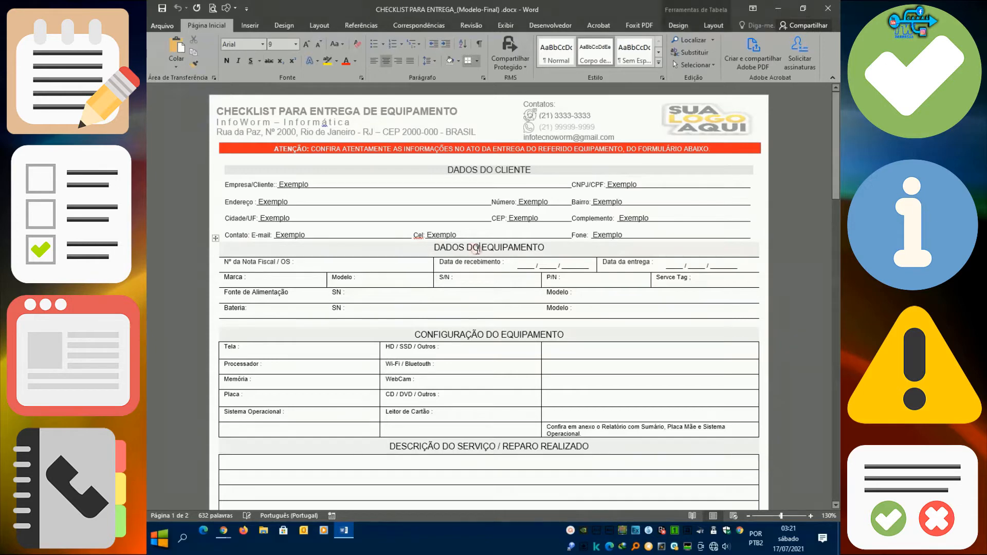
pyautogui.click(305, 266)
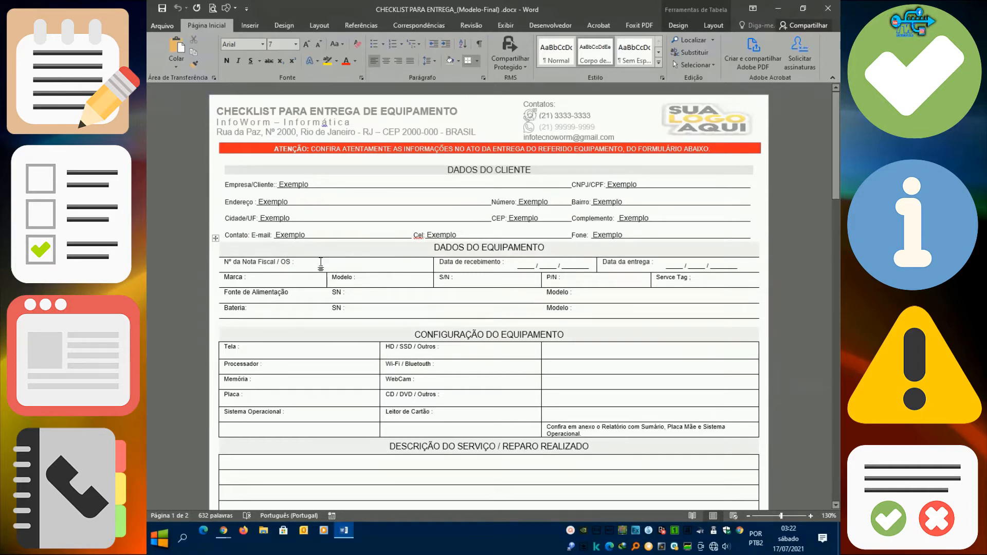
pyautogui.click(256, 277)
pyautogui.click(378, 282)
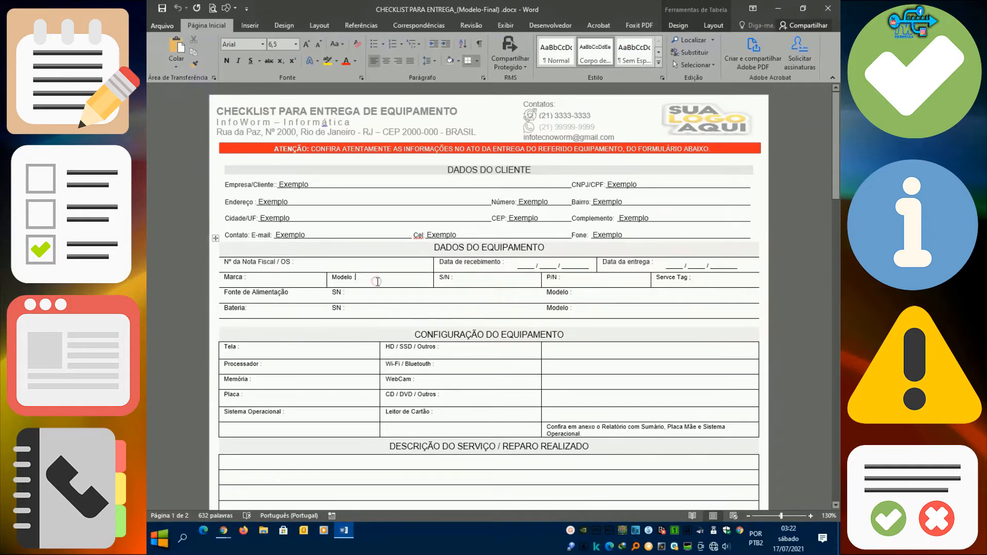
pyautogui.click(300, 292)
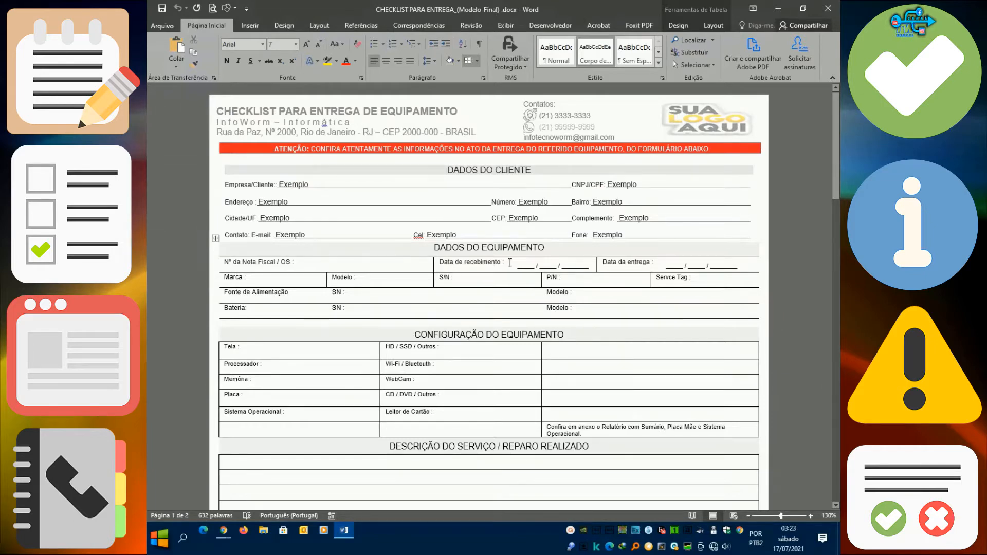
# Step: Check the Data de recebimento and Data da entrega fields, and change the semicolon after the Servce Tag label to a colon
pyautogui.click(575, 264)
pyautogui.click(720, 265)
pyautogui.click(712, 280)
pyautogui.press('BackSpace')
# Step: Examine the CONFIGURAÇÃO DO EQUIPAMENTO table, including Processador, Sistema Operacional, the blank third-column cells and the note about the attached report
pyautogui.scroll(-3, 391, 264)
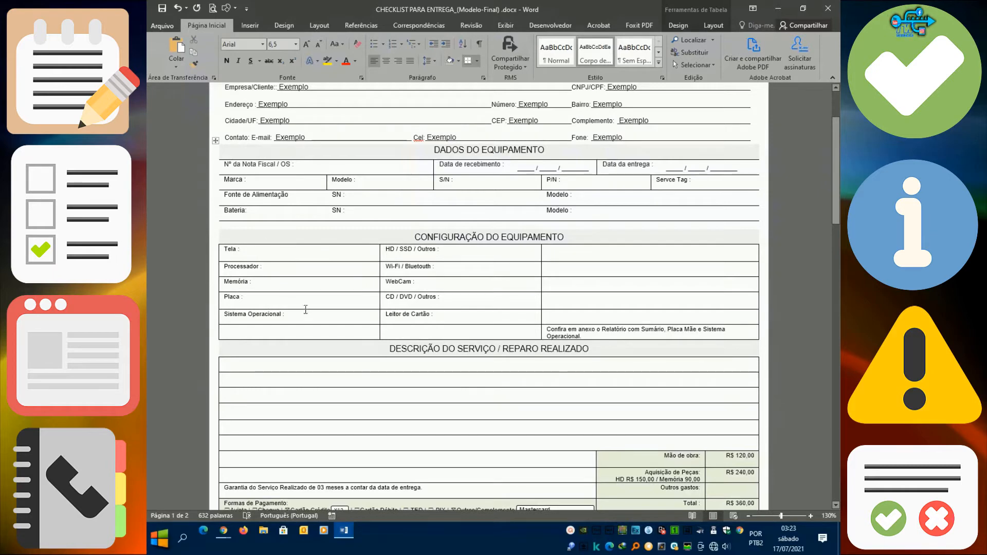
pyautogui.click(275, 266)
pyautogui.click(311, 316)
pyautogui.click(589, 268)
pyautogui.click(562, 330)
pyautogui.scroll(-3, 683, 340)
pyautogui.scroll(3, 682, 339)
pyautogui.click(592, 339)
# Step: Try filler text in the first row under DESCRIÇÃO DO SERVIÇO / REPARO REALIZADO and delete it
pyautogui.scroll(-2, 705, 280)
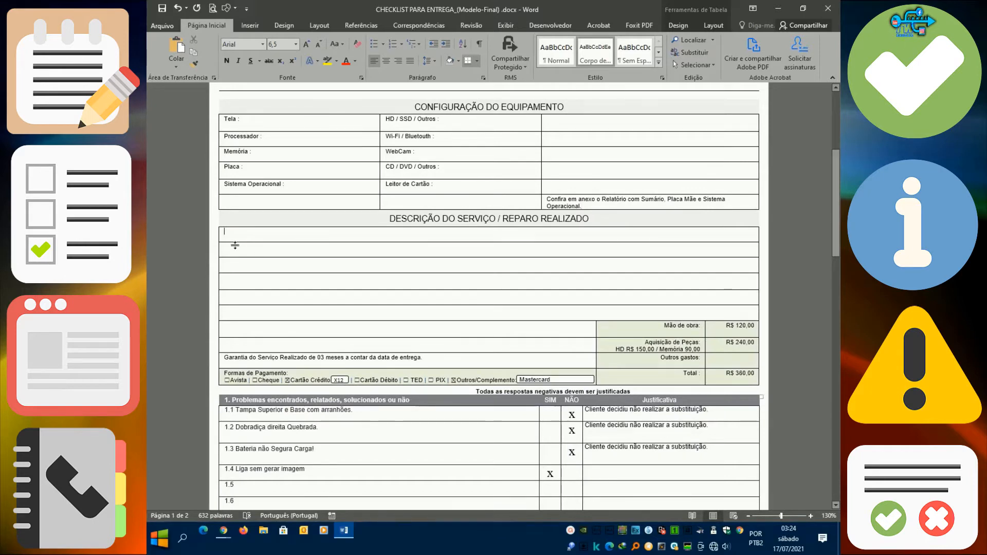
pyautogui.click(278, 234)
pyautogui.write('jhjhjhjhjhjjhjjhj')
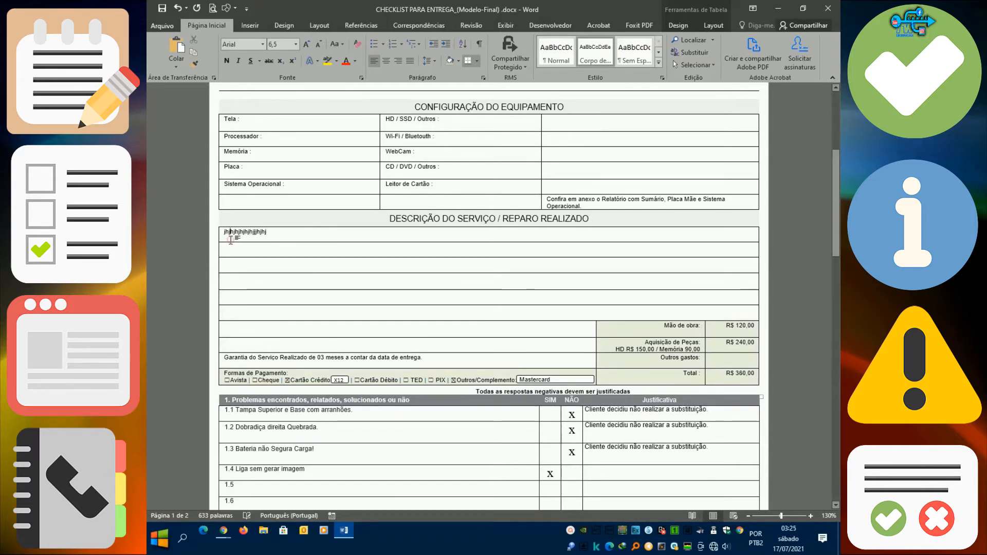
pyautogui.click(276, 234)
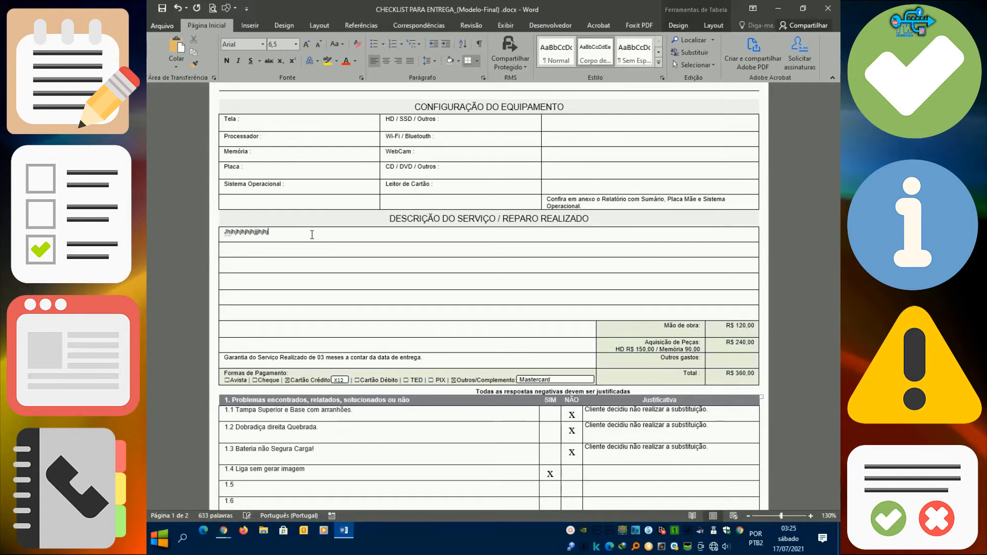
pyautogui.click(226, 254)
pyautogui.doubleClick(243, 232)
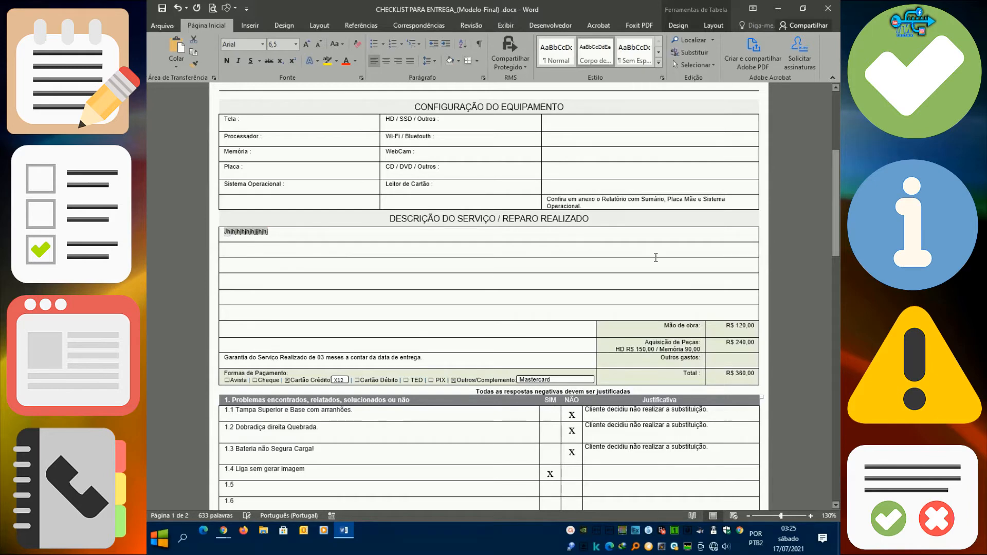
pyautogui.press('Delete')
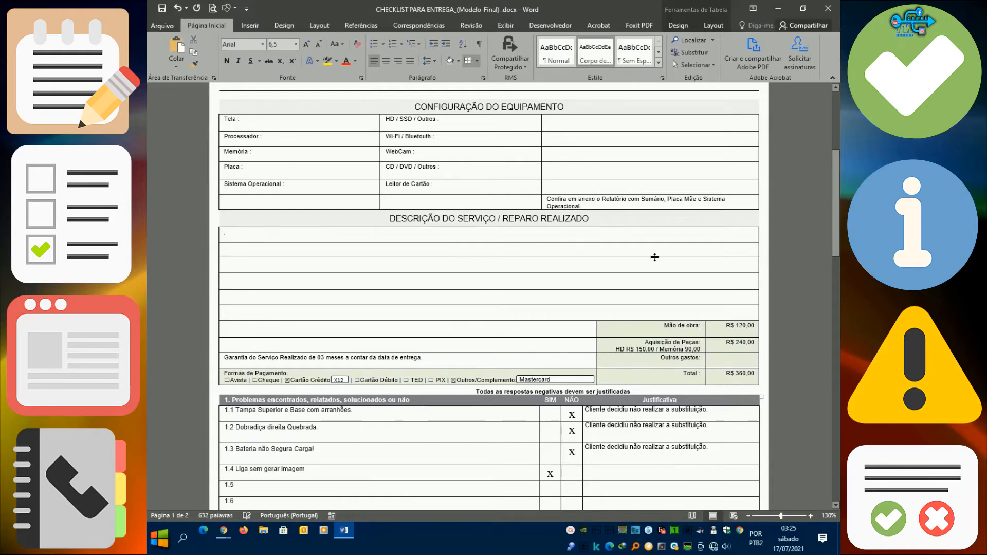
# Step: Try a line break in the second service description row, both empty and after filler text, removing each break
pyautogui.click(227, 247)
pyautogui.press('Return')
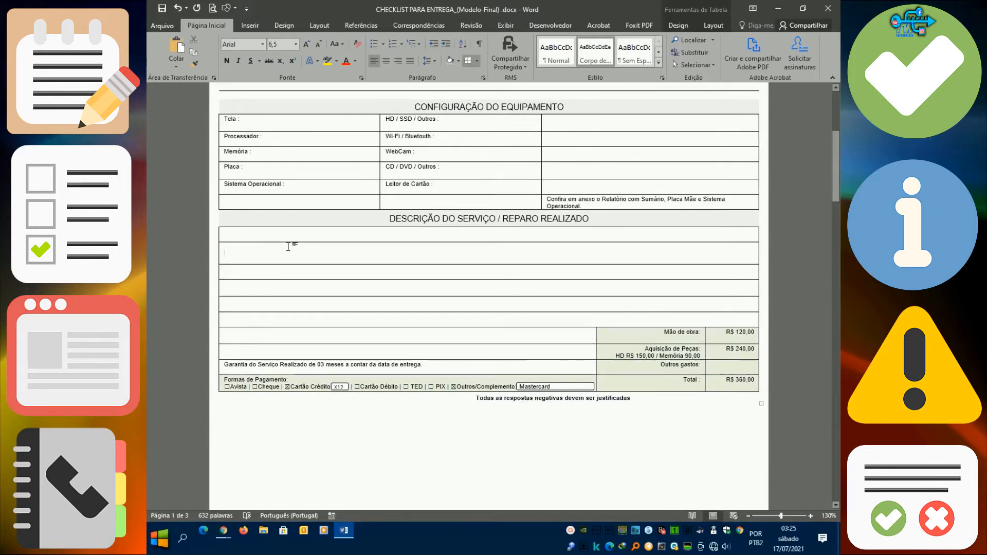
pyautogui.press('BackSpace')
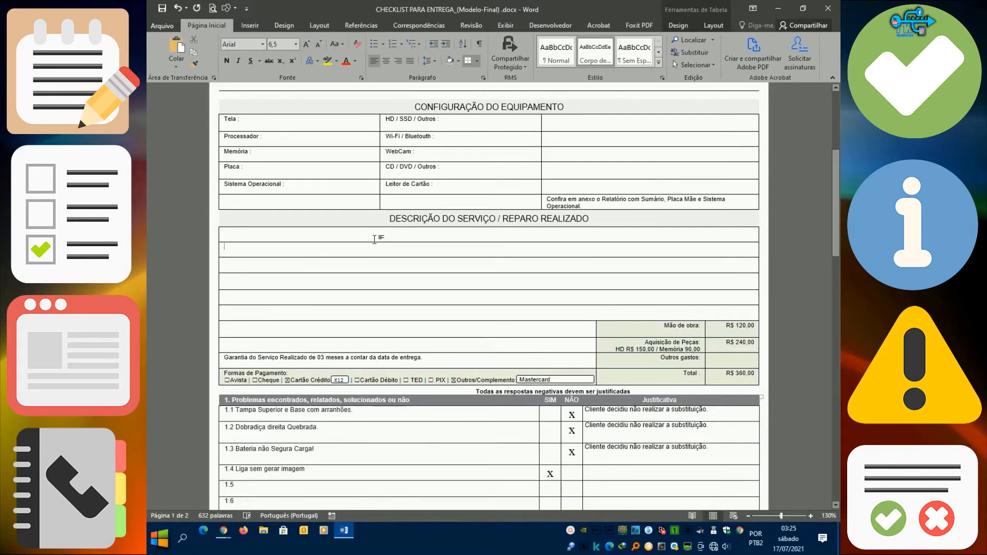
pyautogui.write('klkk')
pyautogui.press('Return')
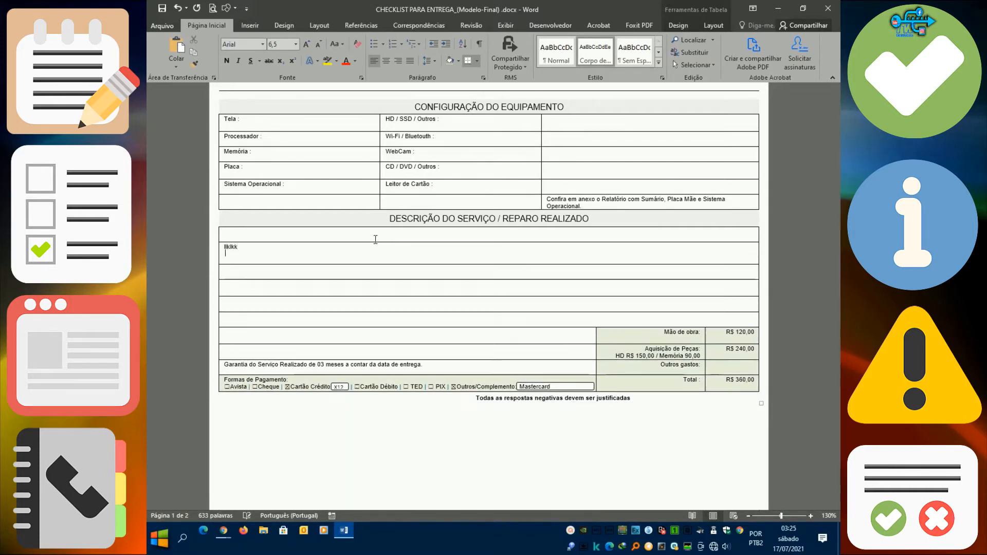
pyautogui.press('BackSpace')
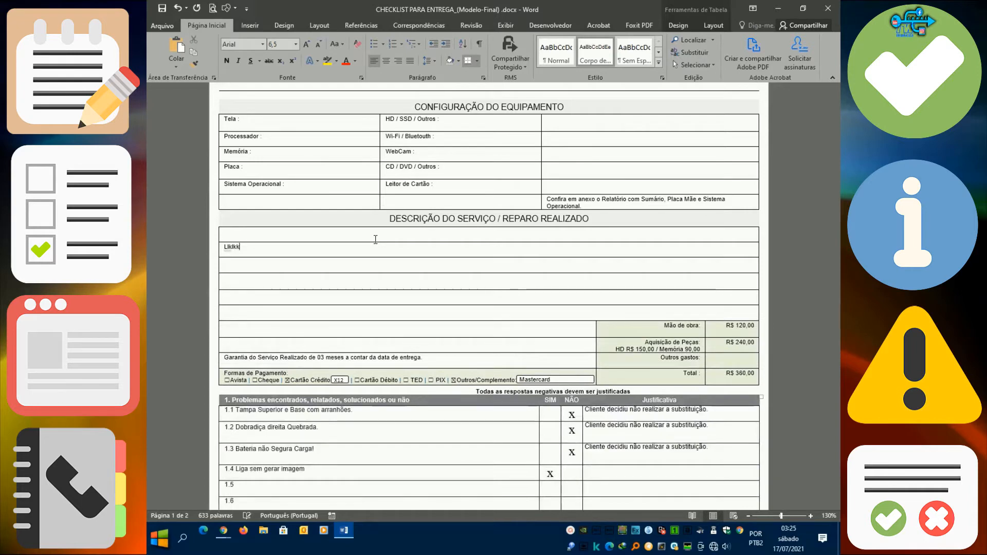
# Step: Add klklklk as a second line of filler in the second service description row and move to the fourth row
pyautogui.moveTo(230, 259)
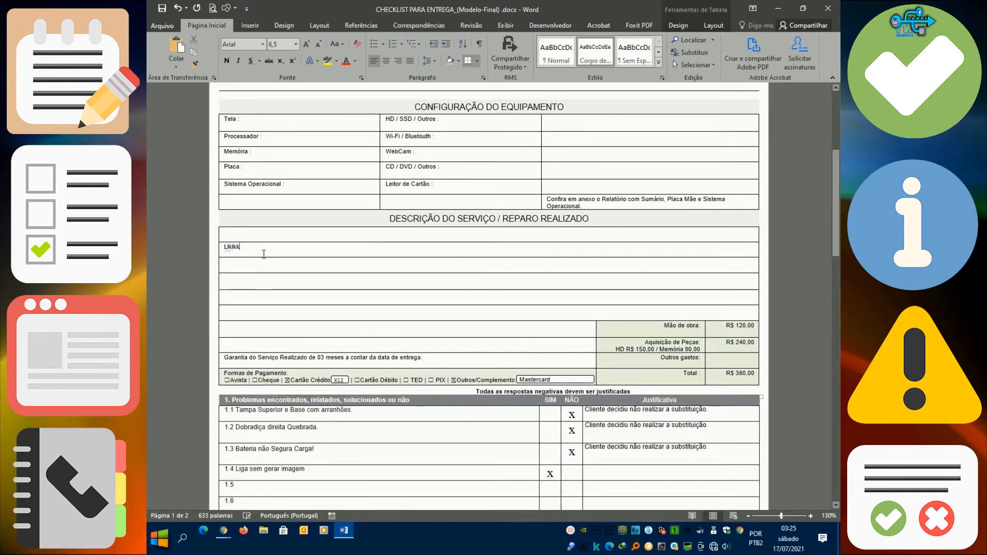
pyautogui.click(234, 238)
pyautogui.click(229, 254)
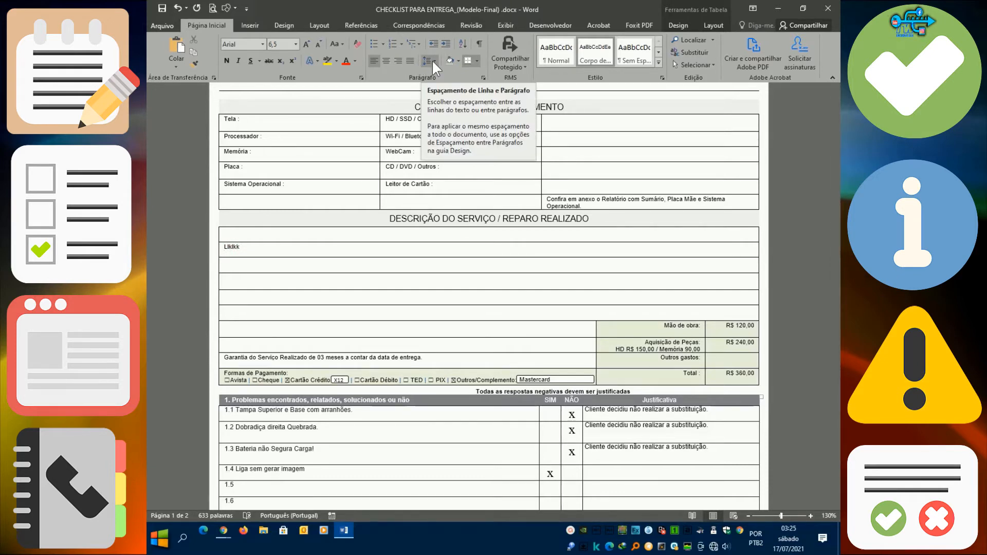
pyautogui.write('klklklk')
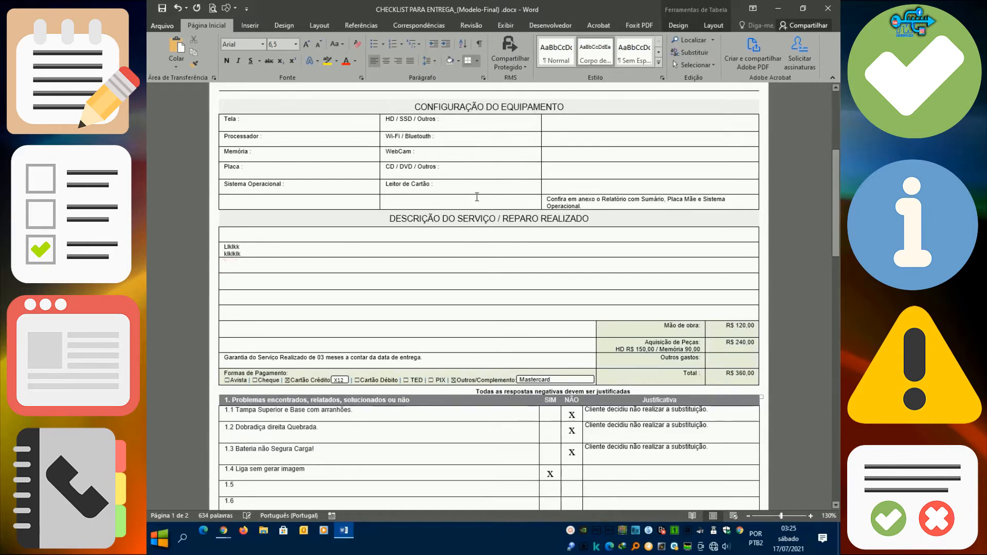
pyautogui.press('Return')
pyautogui.press('Return')
pyautogui.click(228, 278)
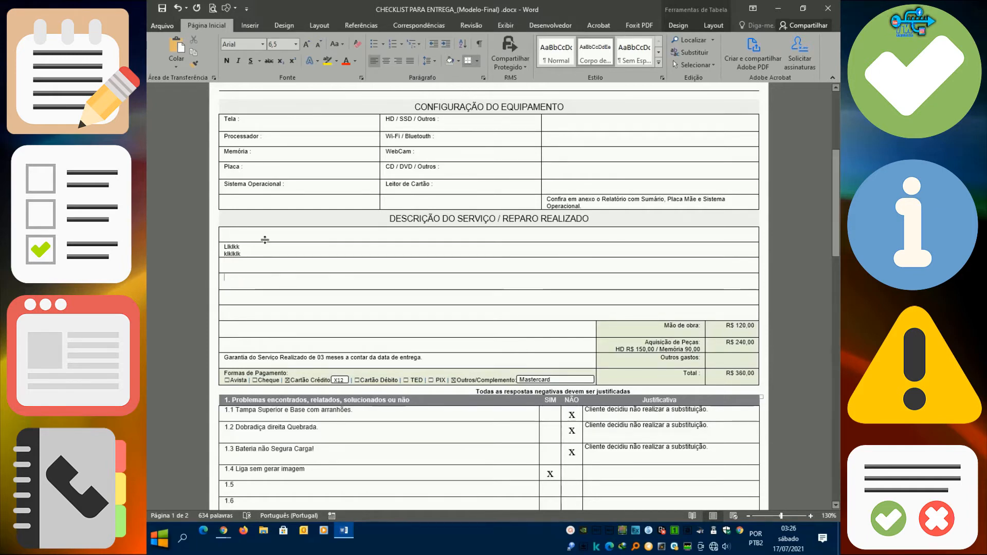
# Step: Open the line spacing options for the fourth service description row and cancel without changing them
pyautogui.click(434, 59)
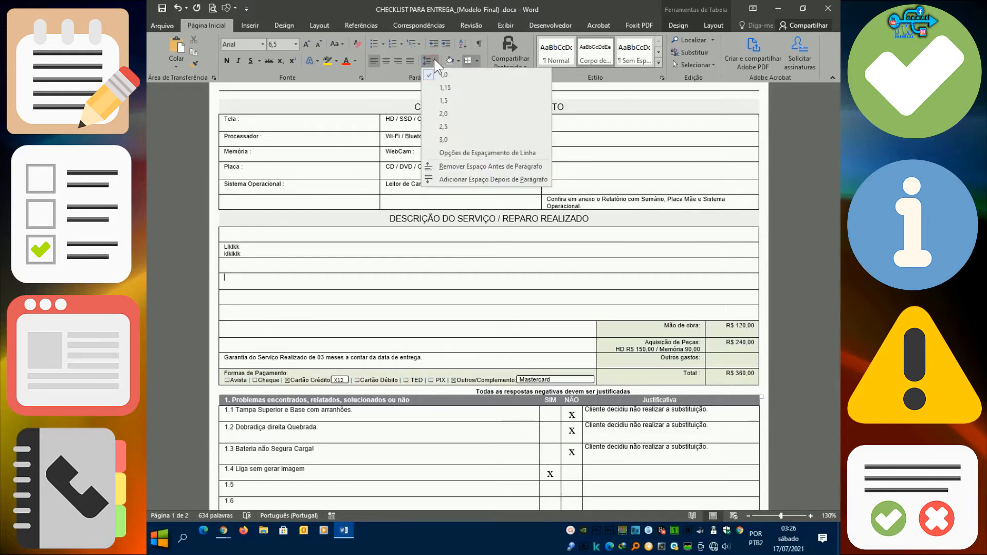
pyautogui.click(486, 153)
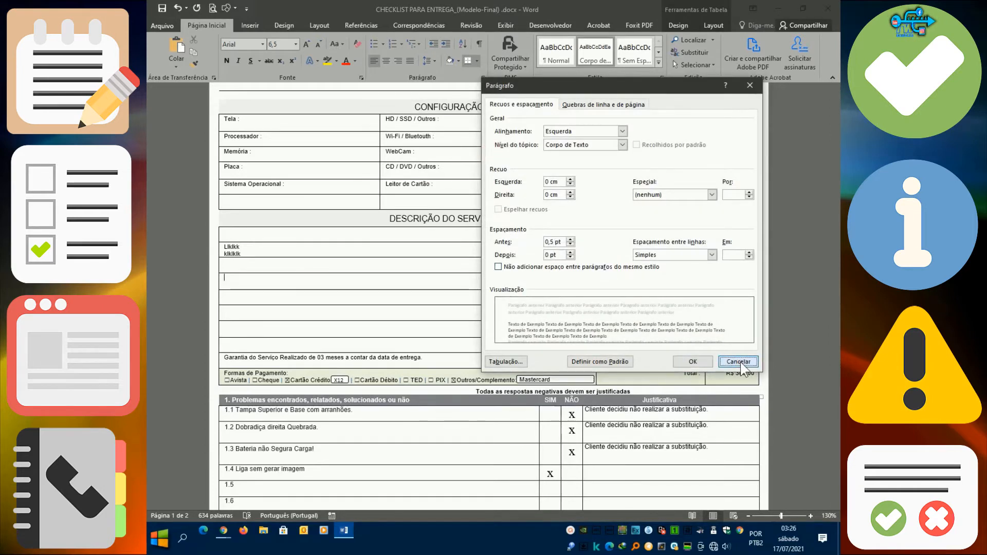
pyautogui.click(738, 362)
pyautogui.click(340, 288)
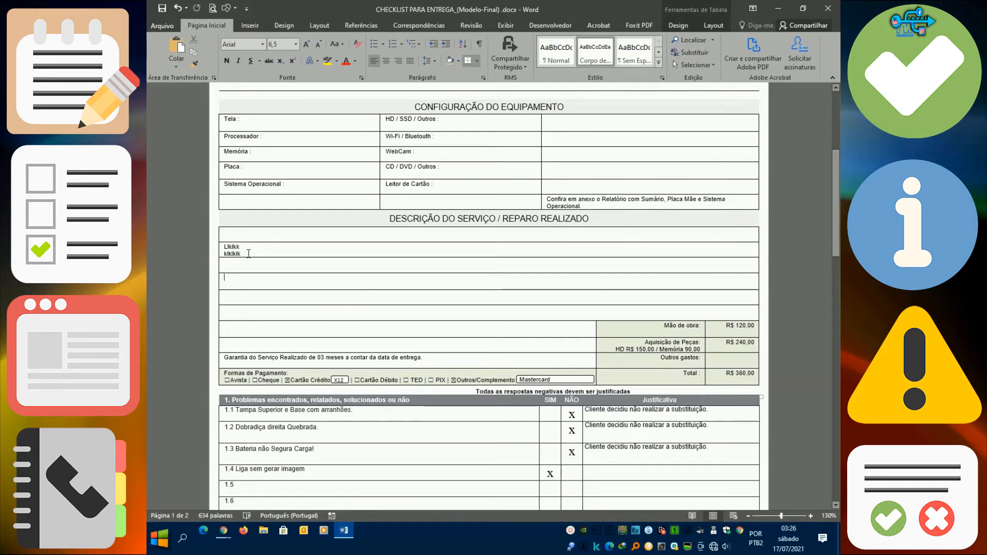
# Step: Erase both lines of filler text from the second service description row
pyautogui.moveTo(247, 252); pyautogui.dragTo(224, 246)
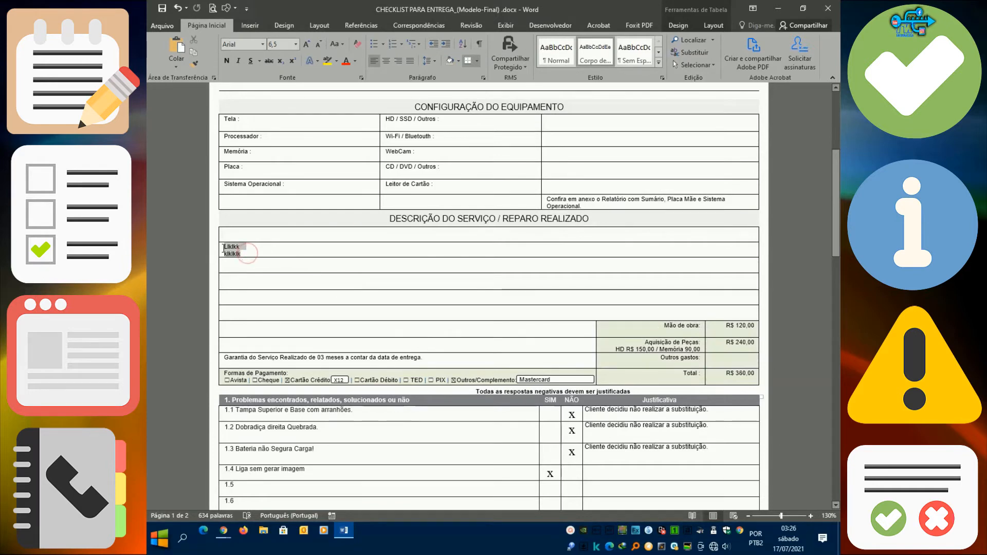
pyautogui.click(251, 254)
pyautogui.press('BackSpace')
pyautogui.press('BackSpace')
pyautogui.press('BackSpace')
pyautogui.press('BackSpace')
pyautogui.press('BackSpace')
pyautogui.press('BackSpace')
pyautogui.press('BackSpace')
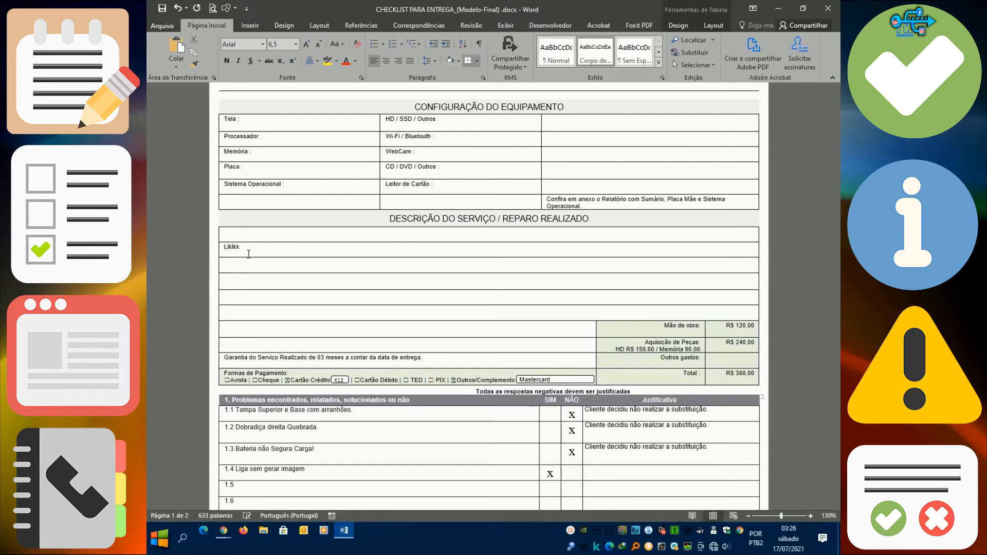
pyautogui.press('Right')
pyautogui.press('Right')
pyautogui.press('Right')
pyautogui.press('Right')
pyautogui.press('Right')
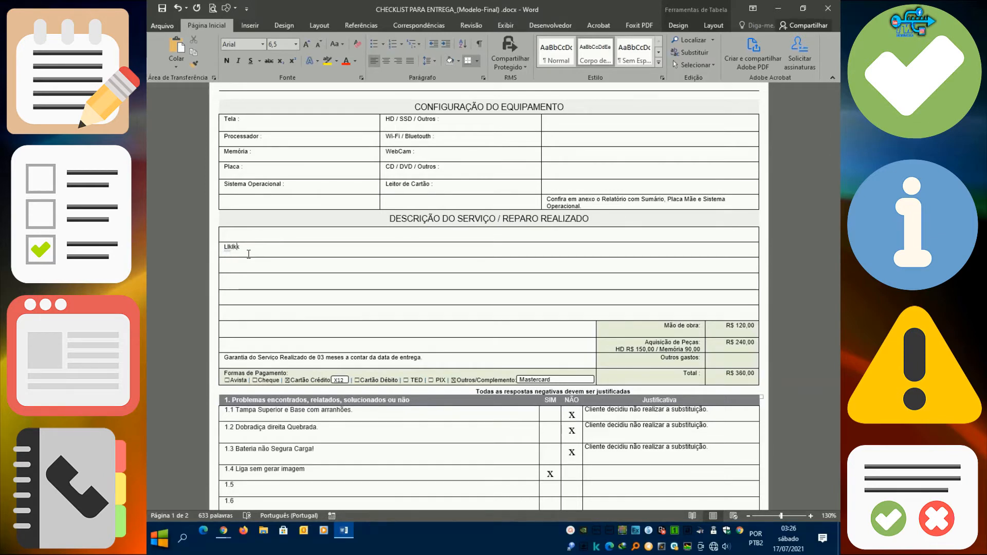
pyautogui.press('BackSpace')
pyautogui.press('BackSpace')
# Step: Highlight the service warranty sentence above Formas de Pagamento to examine it, and return to the blank row beside Mão de obra
pyautogui.click(230, 330)
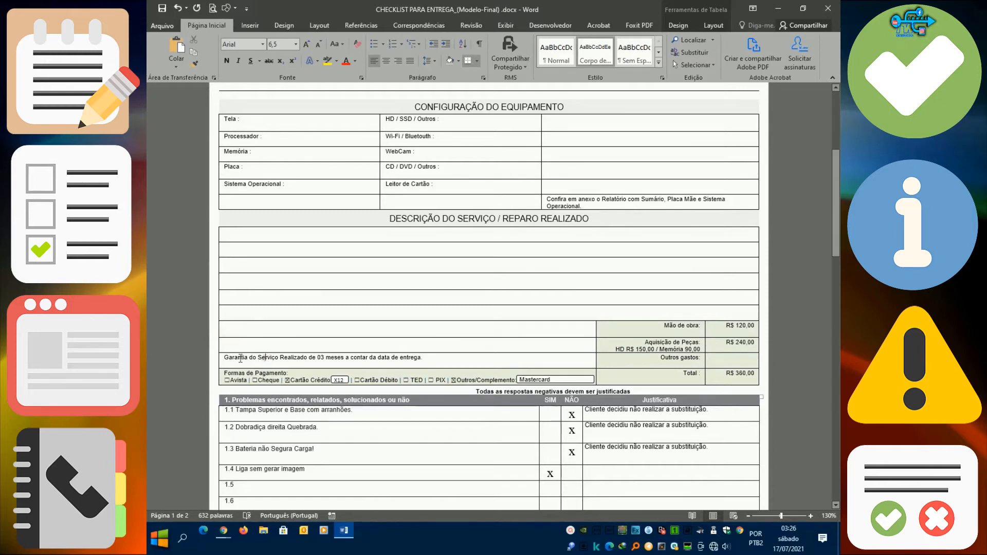
pyautogui.moveTo(248, 360); pyautogui.dragTo(425, 363)
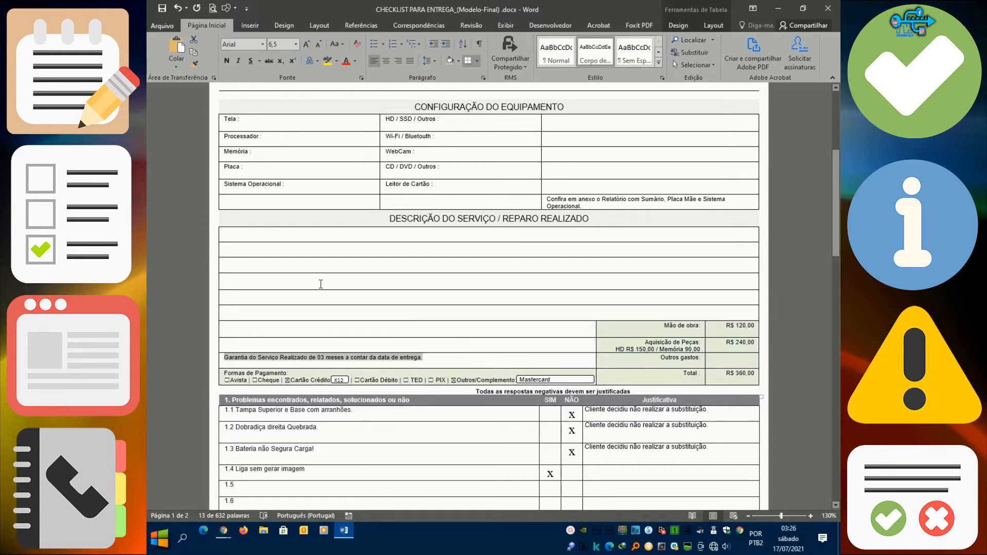
pyautogui.click(325, 324)
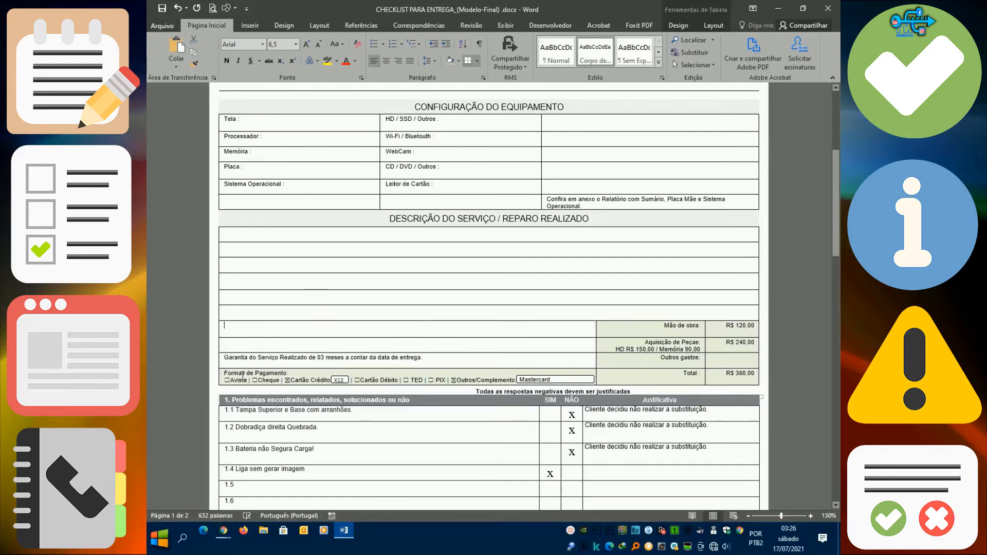
# Step: Mark the Avista and Cartão Débito payment options and clear Cartão Crédito under Formas de Pagamento
pyautogui.click(227, 380)
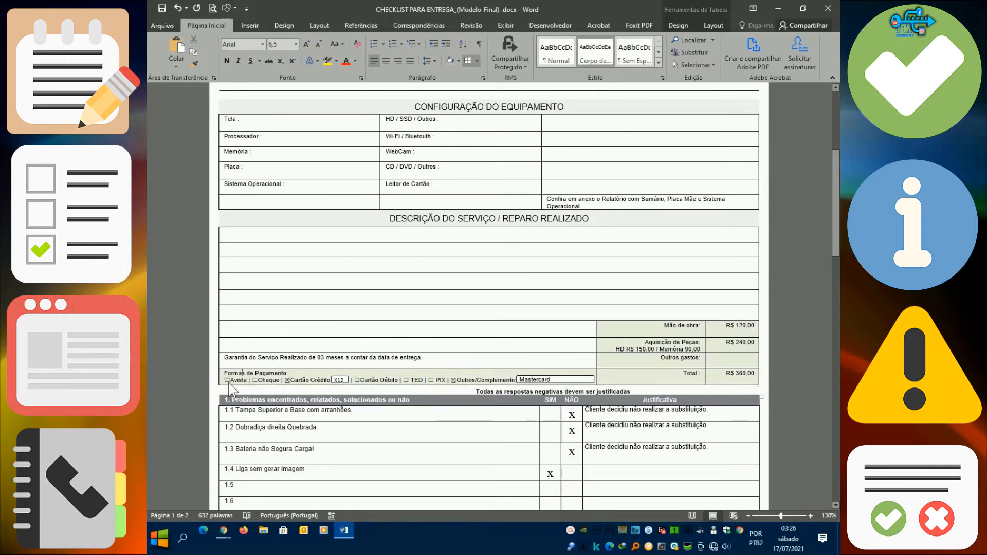
pyautogui.click(226, 381)
pyautogui.click(227, 380)
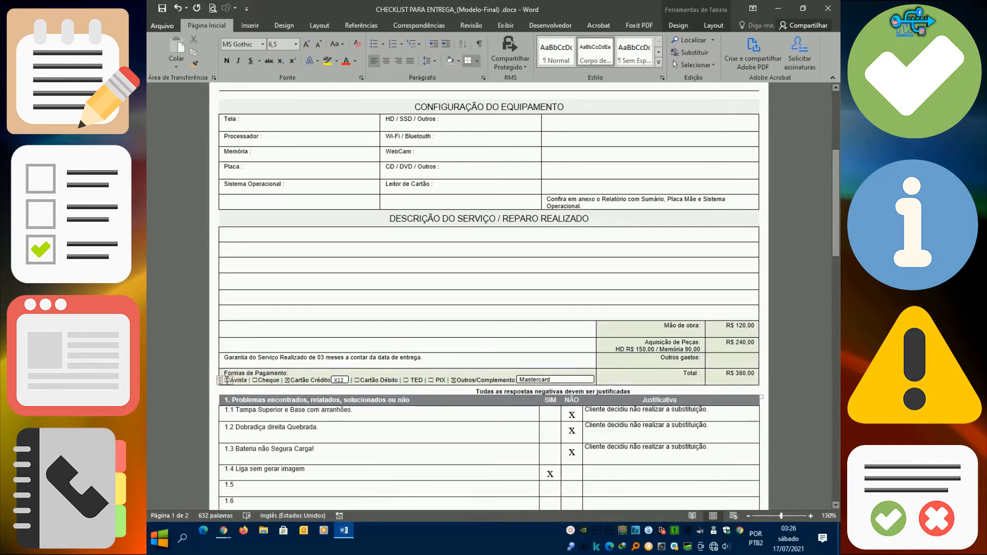
pyautogui.click(227, 380)
pyautogui.click(356, 381)
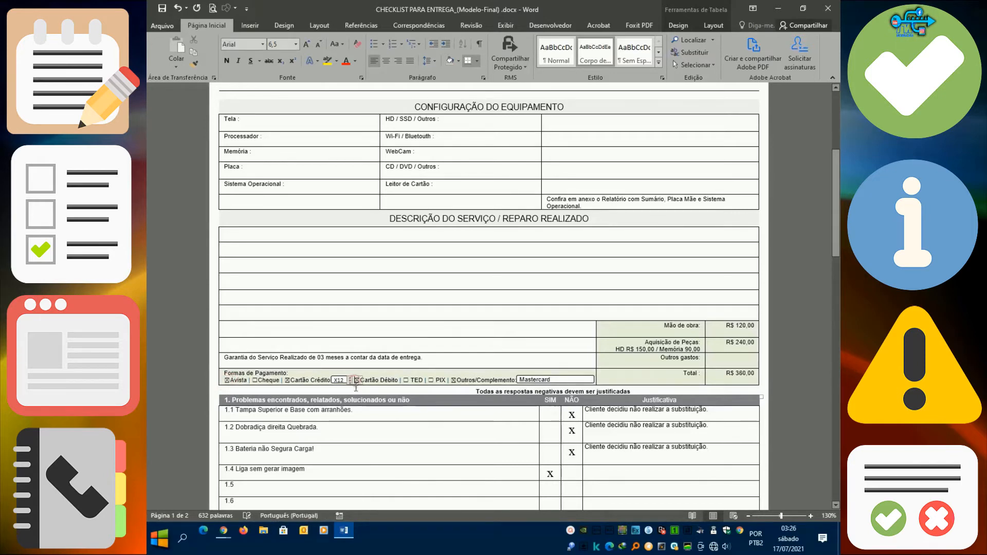
pyautogui.click(287, 380)
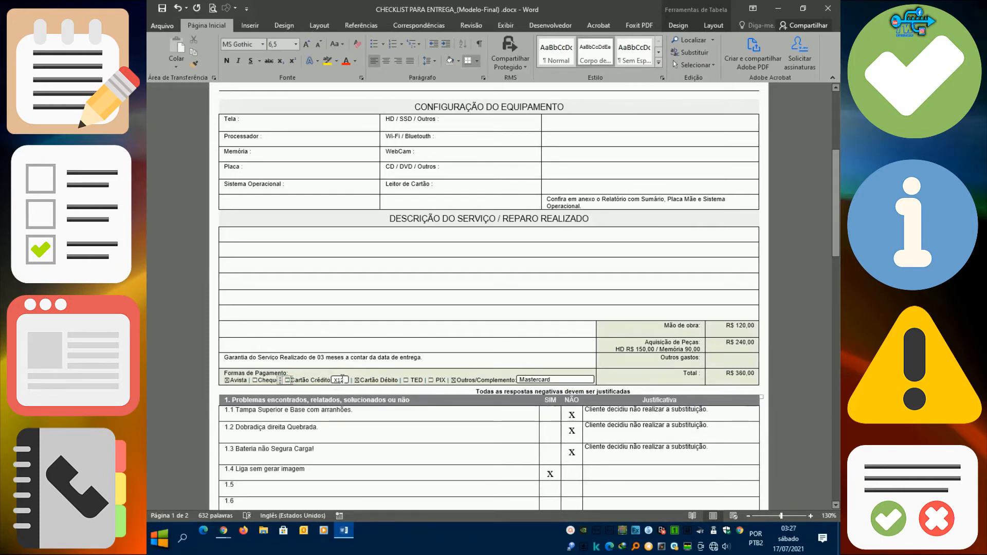
pyautogui.click(388, 358)
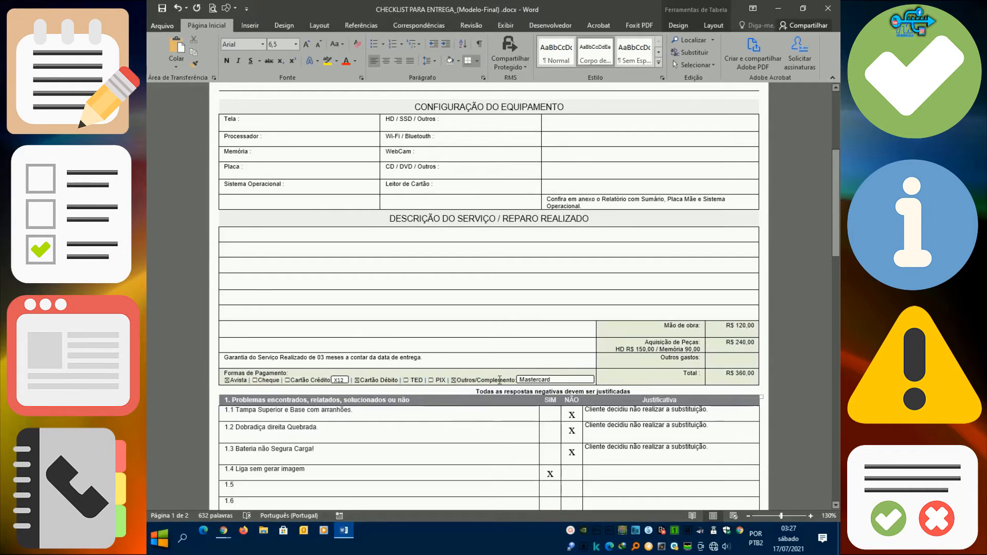
# Step: Visit the Mastercard box, clear Avista, and mark Cartão Crédito again with its X12 installment box selected
pyautogui.click(564, 379)
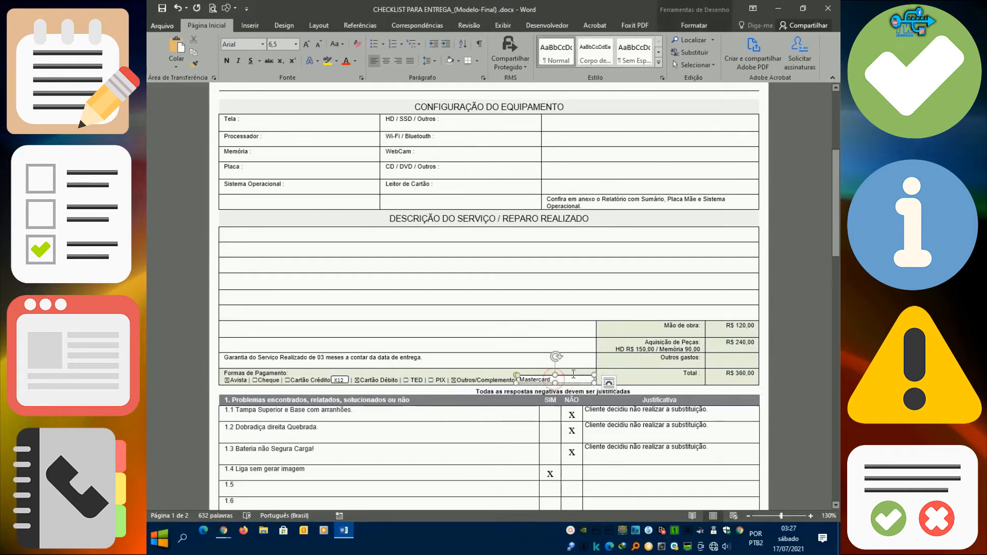
pyautogui.click(511, 342)
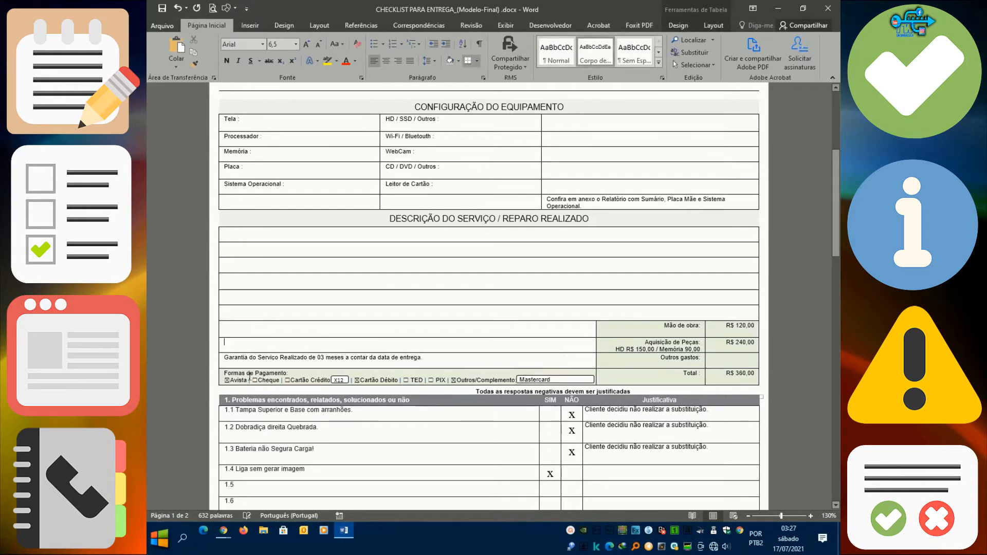
pyautogui.click(227, 381)
pyautogui.click(288, 381)
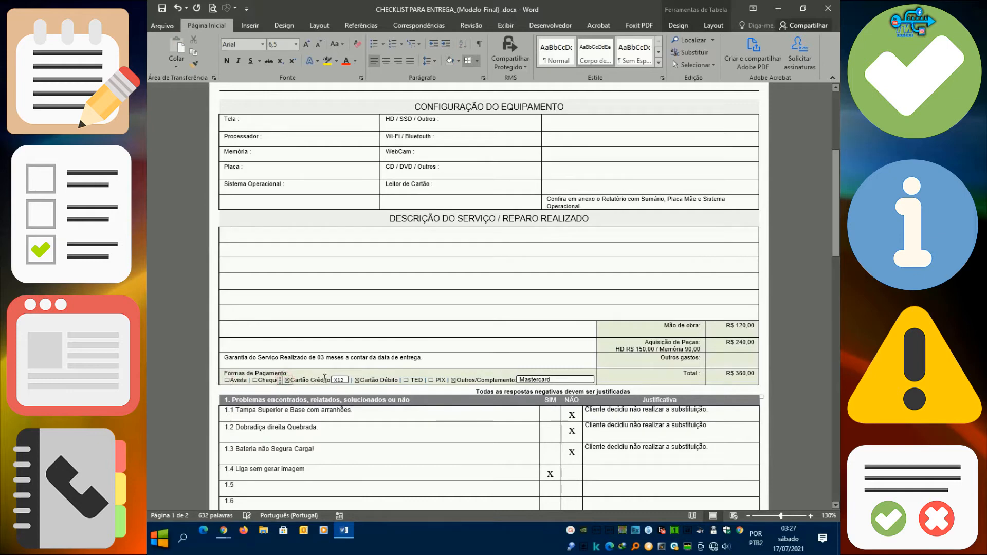
pyautogui.click(346, 380)
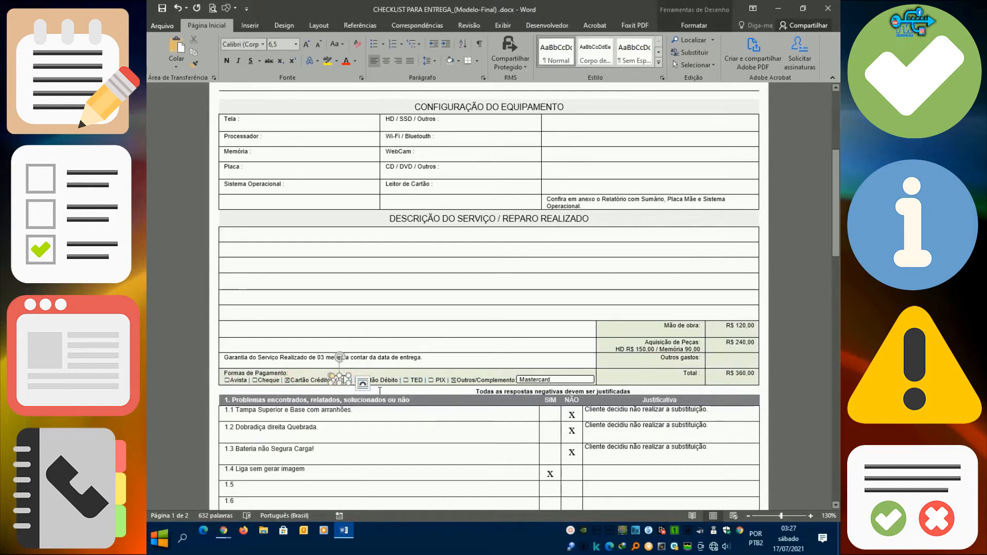
# Step: Clear the Cartão Crédito and Outros/Complemento payment options and move to the Mão de obra amount
pyautogui.click(411, 327)
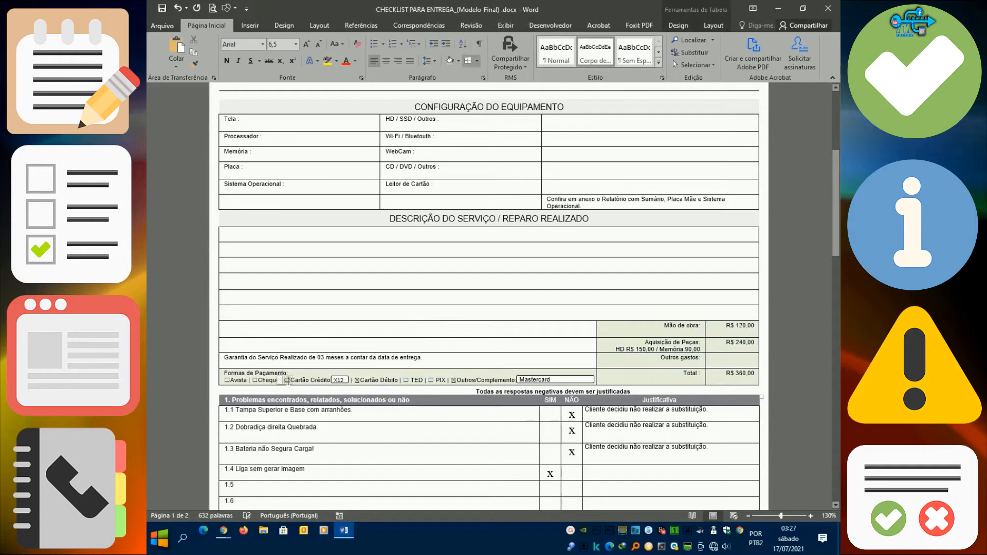
pyautogui.click(453, 380)
pyautogui.click(691, 327)
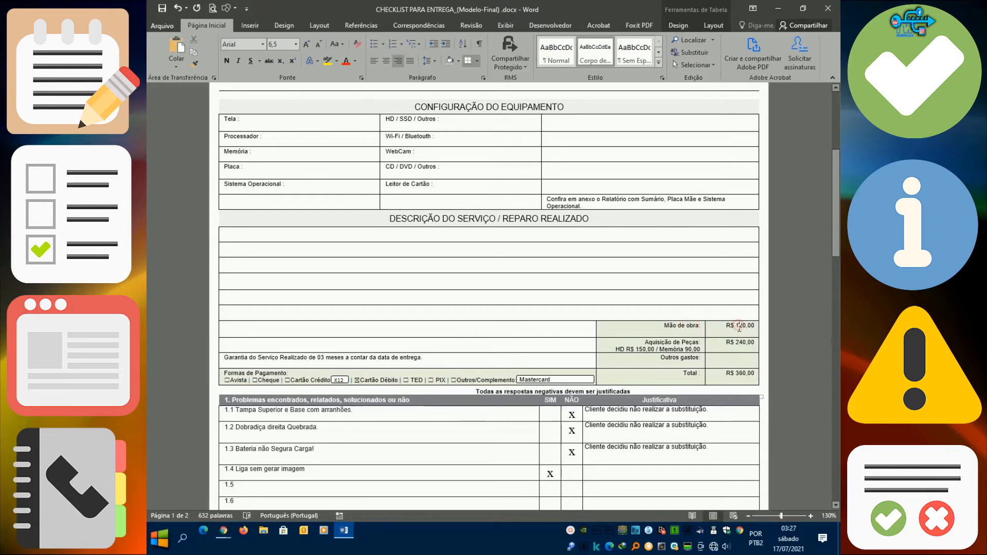
pyautogui.click(740, 327)
# Step: Enter kl as filler in the blank row beside Mão de obra, add a second line, and save the document
pyautogui.click(230, 331)
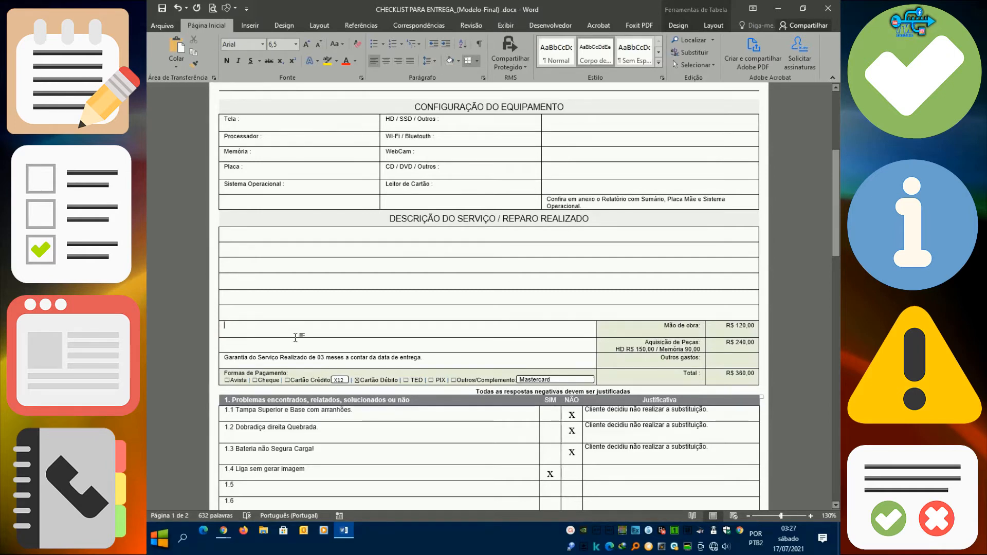
pyautogui.write('kl')
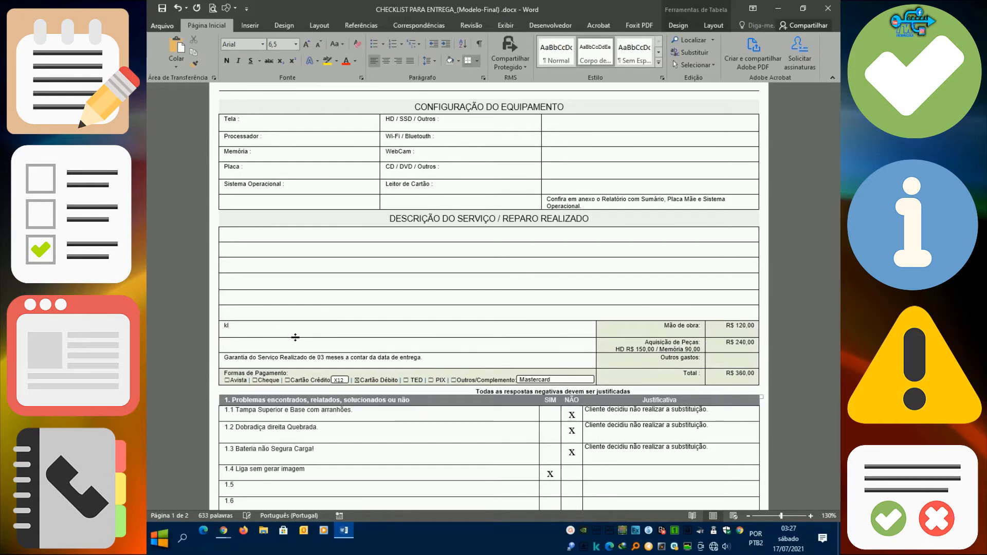
pyautogui.click(314, 341)
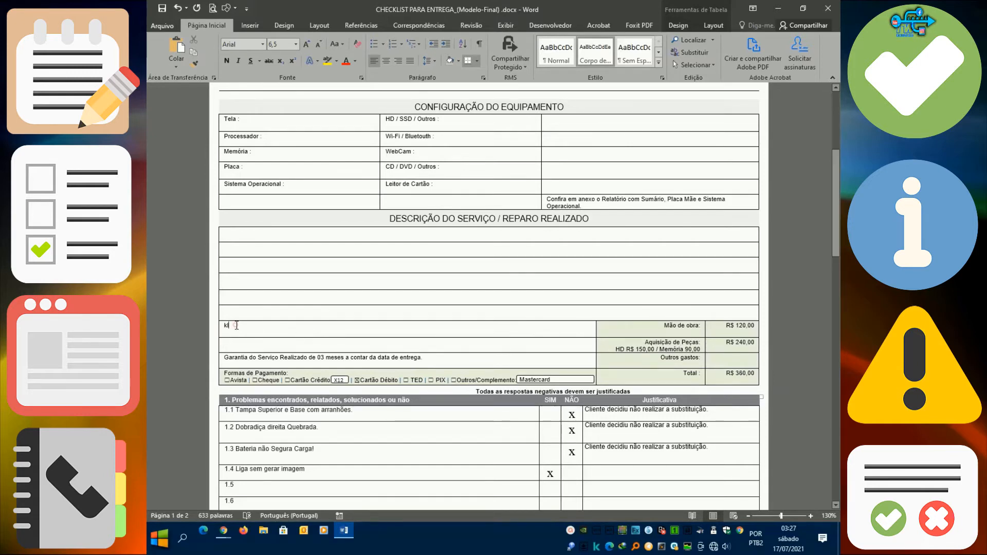
pyautogui.press('Return')
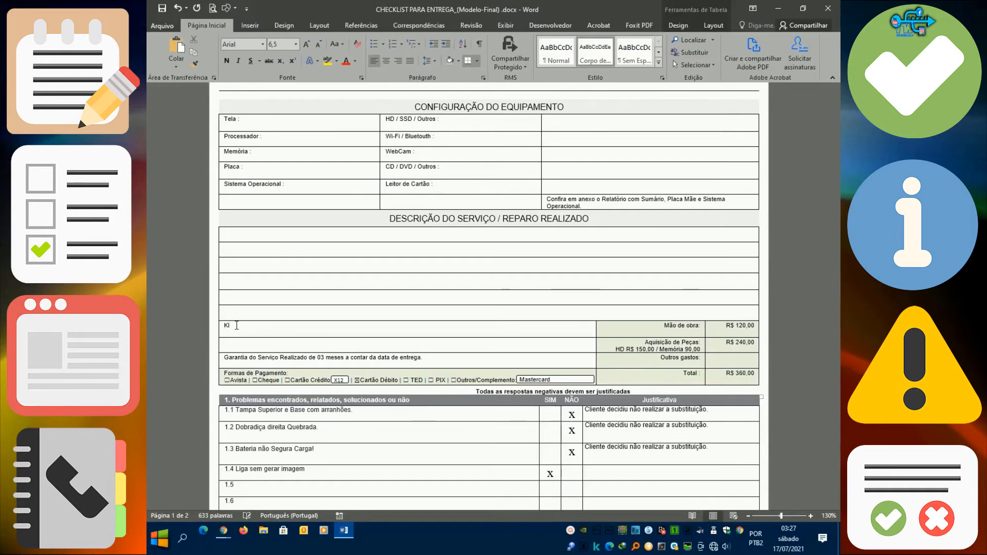
pyautogui.click(159, 7)
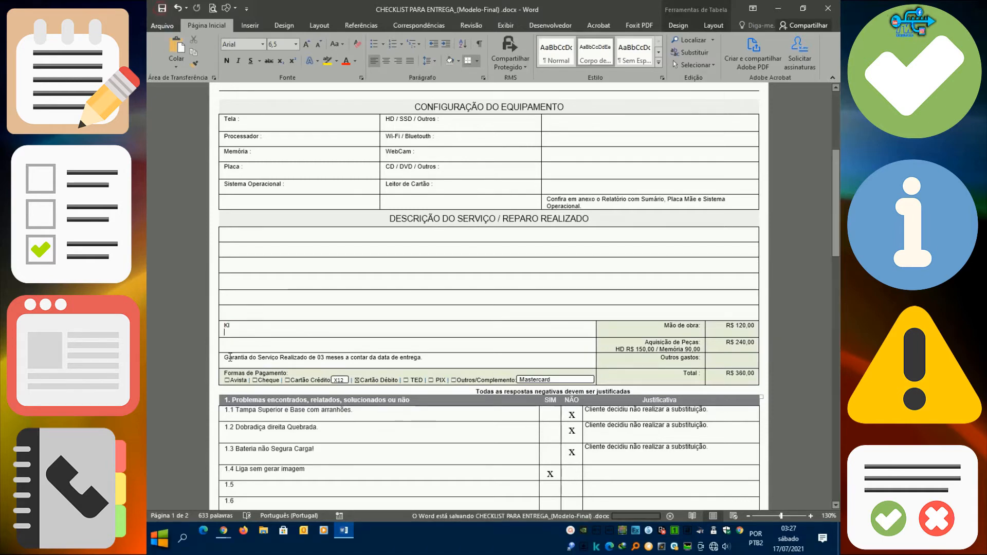
# Step: Erase the extra line and the filler text from the blank row beside Mão de obra
pyautogui.press('BackSpace')
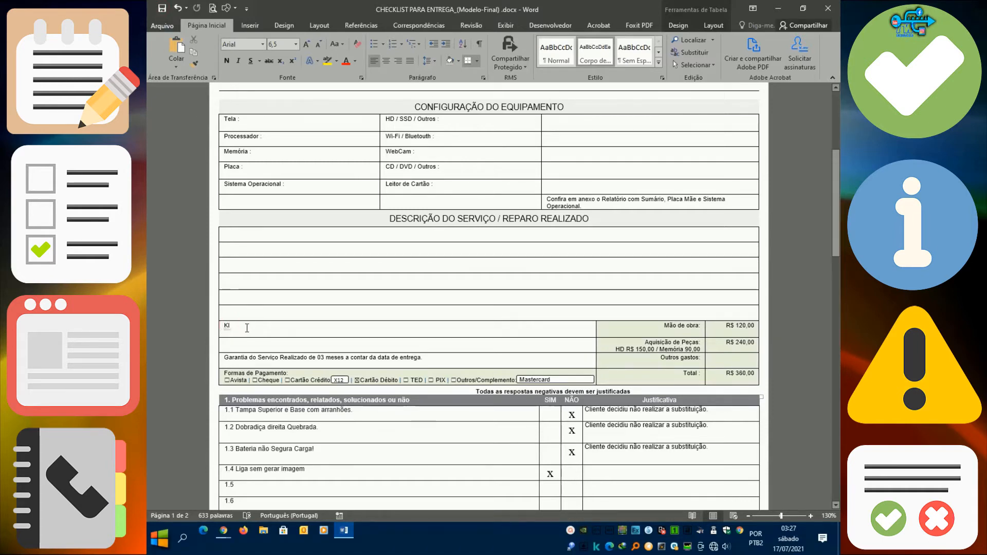
pyautogui.press('BackSpace')
pyautogui.press('BackSpace')
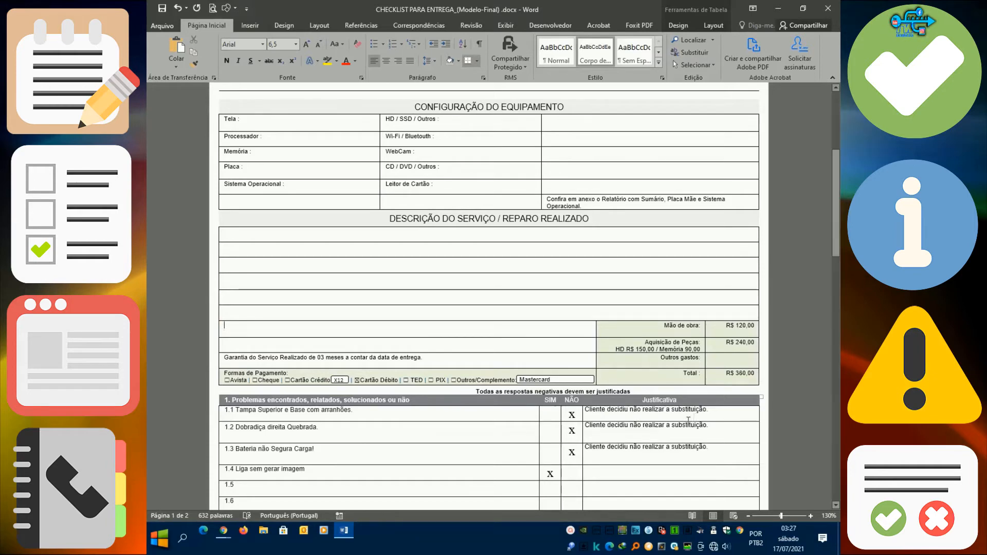
# Step: Examine the payment total and the Problemas encontrados table, visiting its problem descriptions and Justificativa cells
pyautogui.click(746, 374)
pyautogui.scroll(-3, 409, 310)
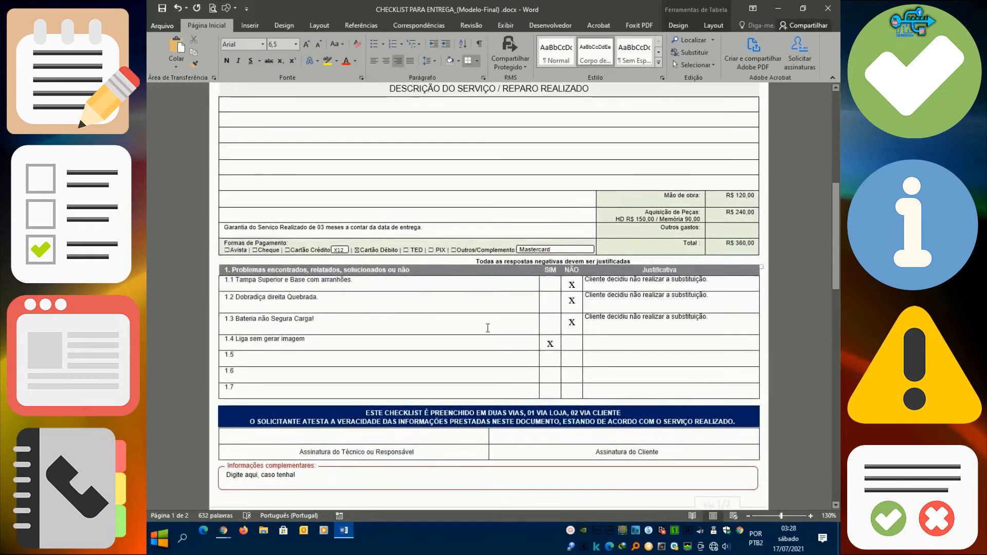
pyautogui.scroll(-1, 488, 328)
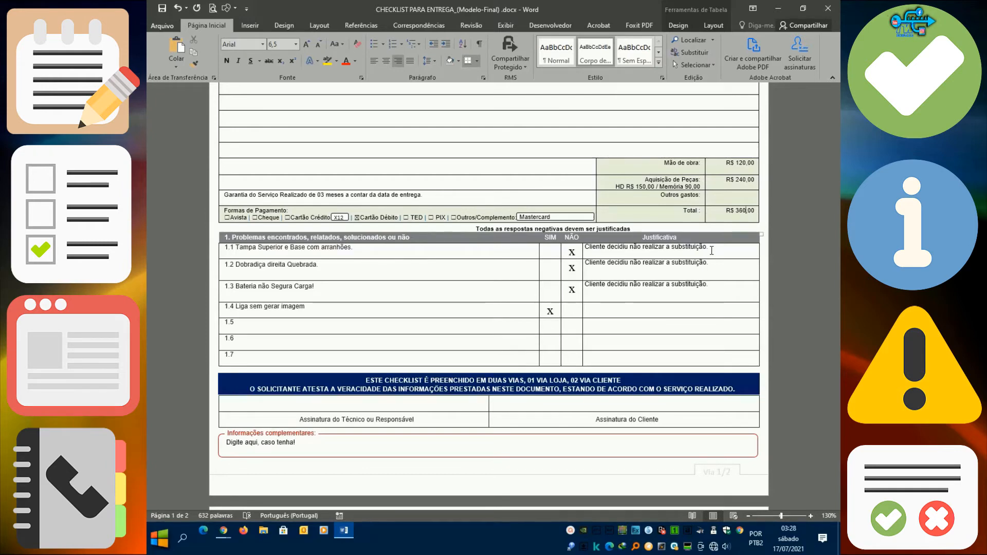
pyautogui.click(368, 248)
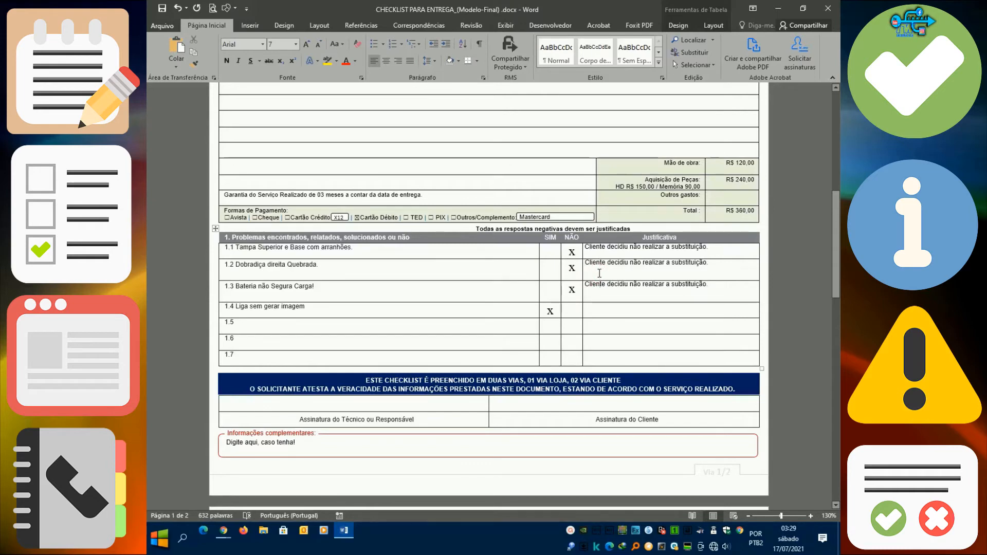
pyautogui.click(721, 266)
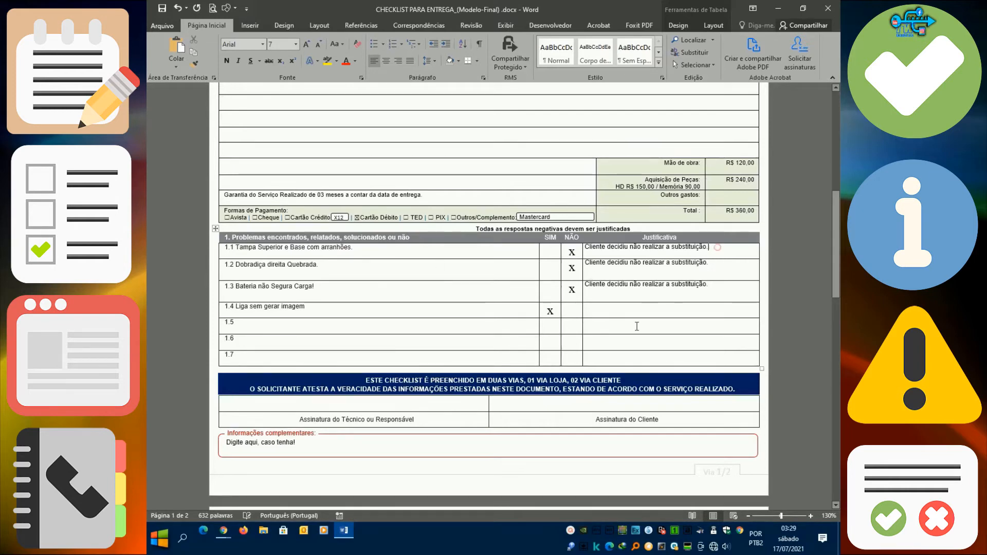
pyautogui.click(629, 305)
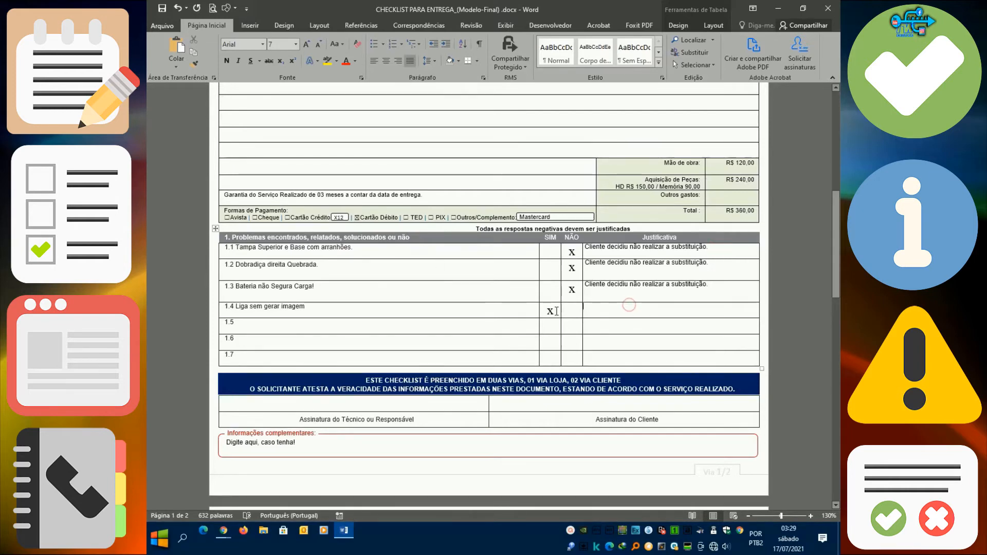
pyautogui.click(231, 294)
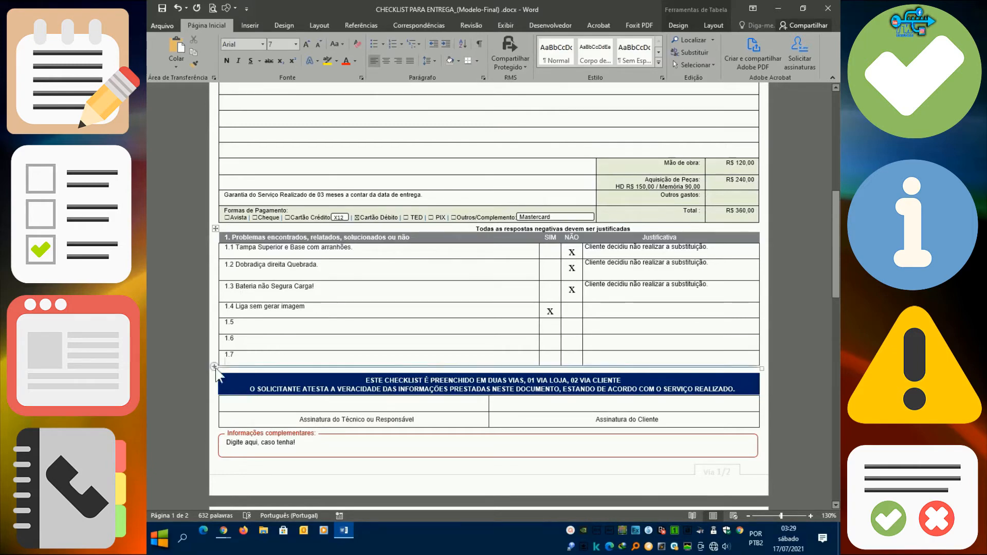
pyautogui.click(238, 343)
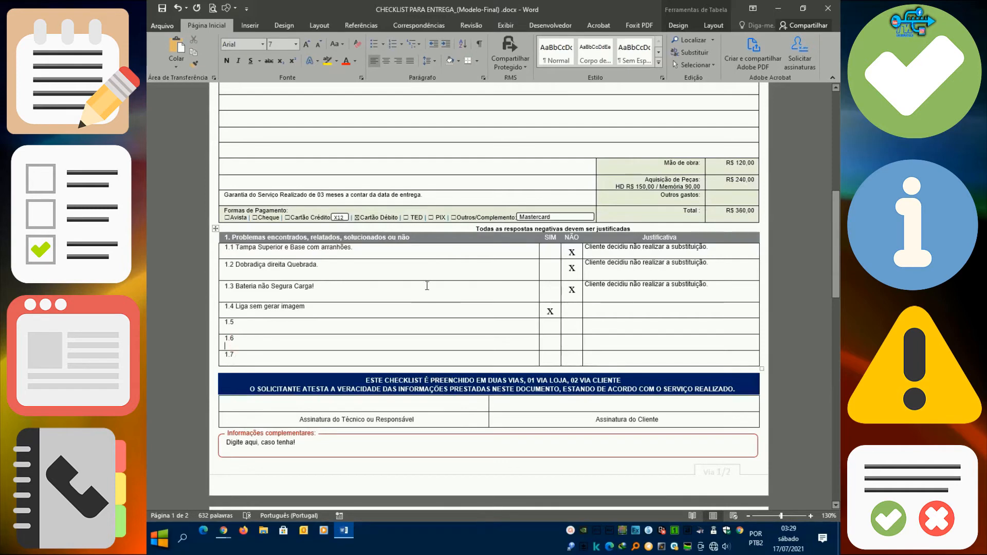
# Step: Select the blue two-copies notice below the problems table and review the first page's sections from its header down
pyautogui.scroll(-1, 430, 249)
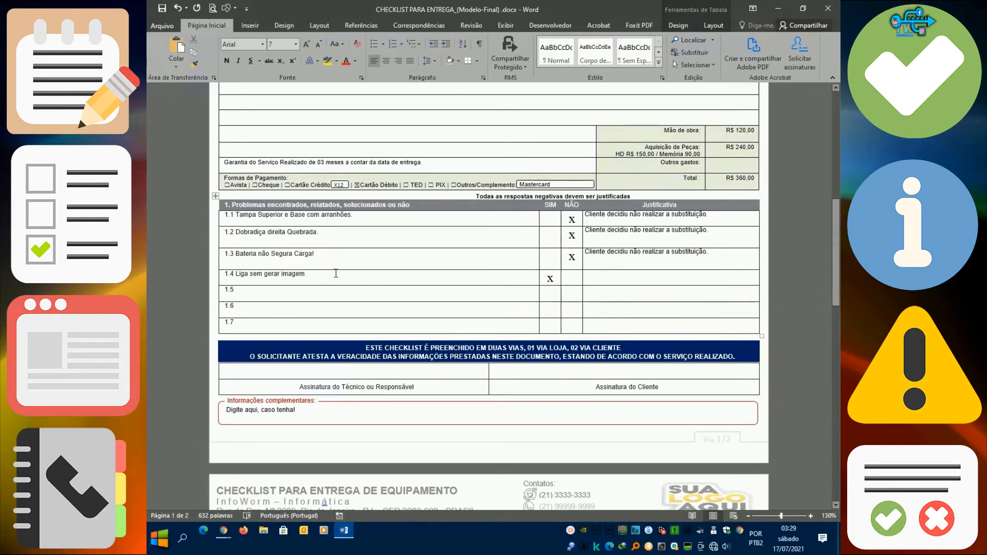
pyautogui.scroll(-1, 380, 309)
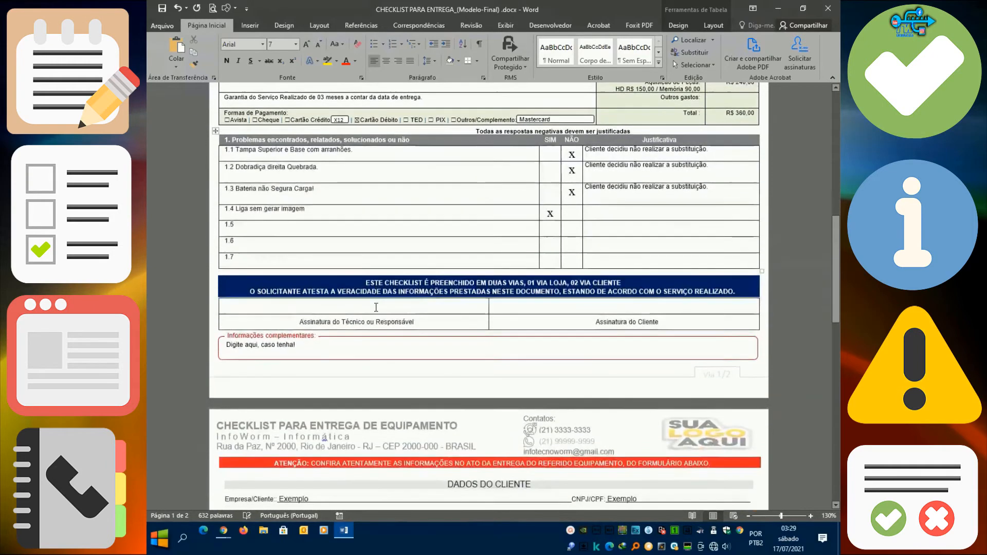
pyautogui.click(381, 283)
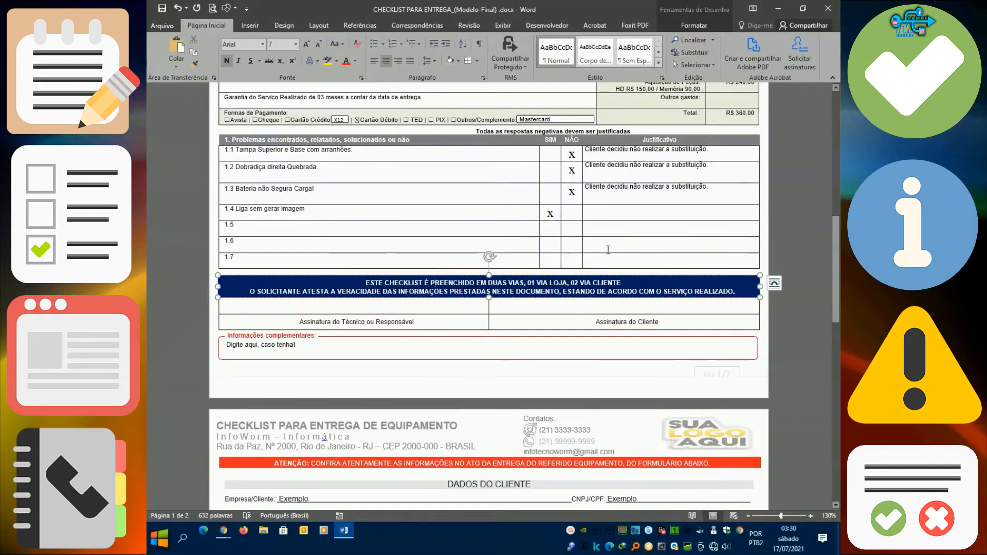
pyautogui.scroll(2, 556, 251)
pyautogui.scroll(2, 555, 251)
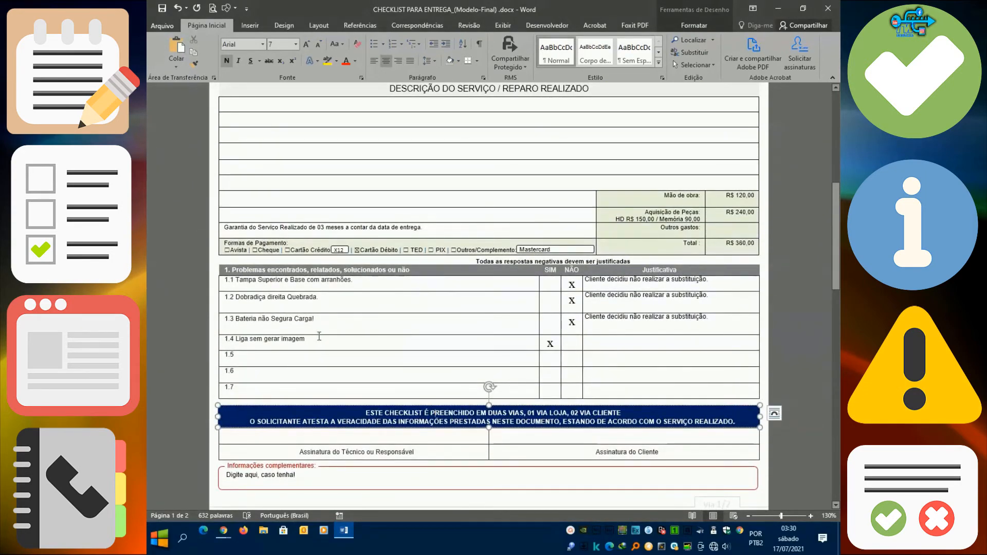
pyautogui.scroll(10, 319, 336)
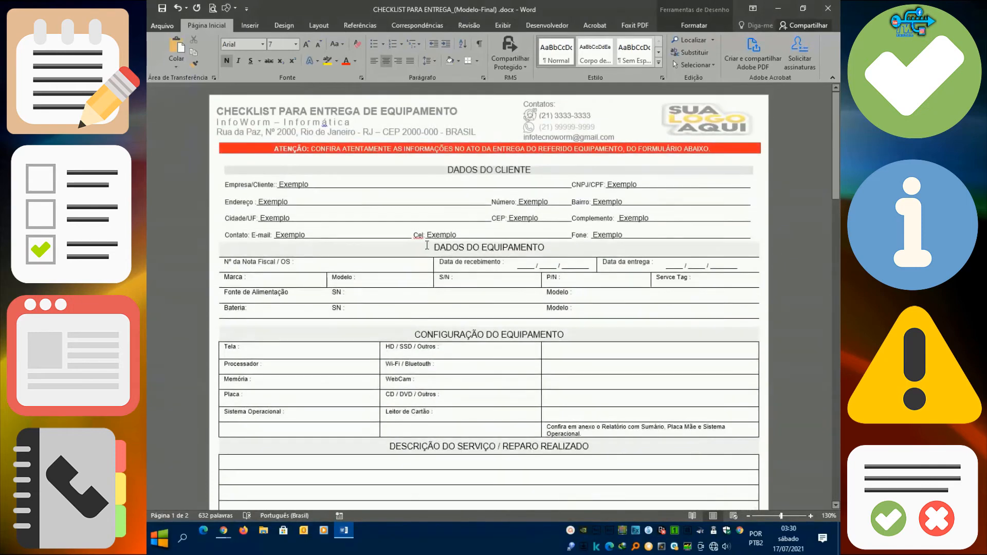
pyautogui.scroll(-10, 427, 246)
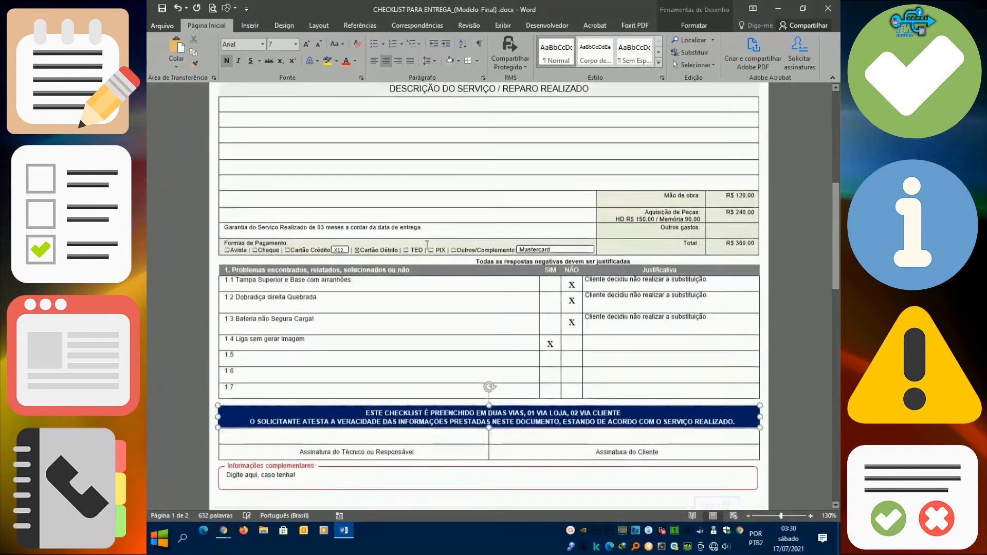
pyautogui.scroll(-2, 361, 250)
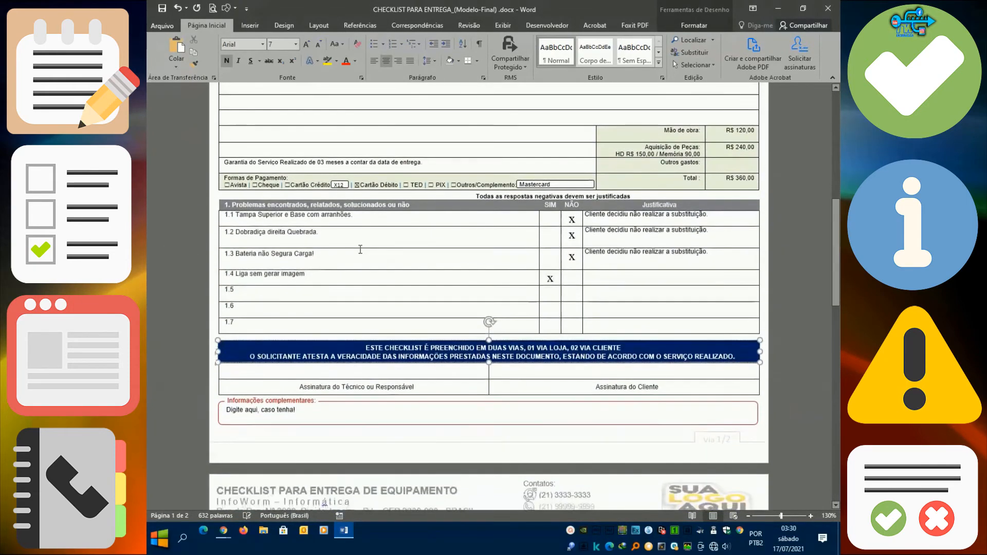
# Step: Visit the blank signature fields for the technician and the client, and look back over the first page
pyautogui.click(349, 372)
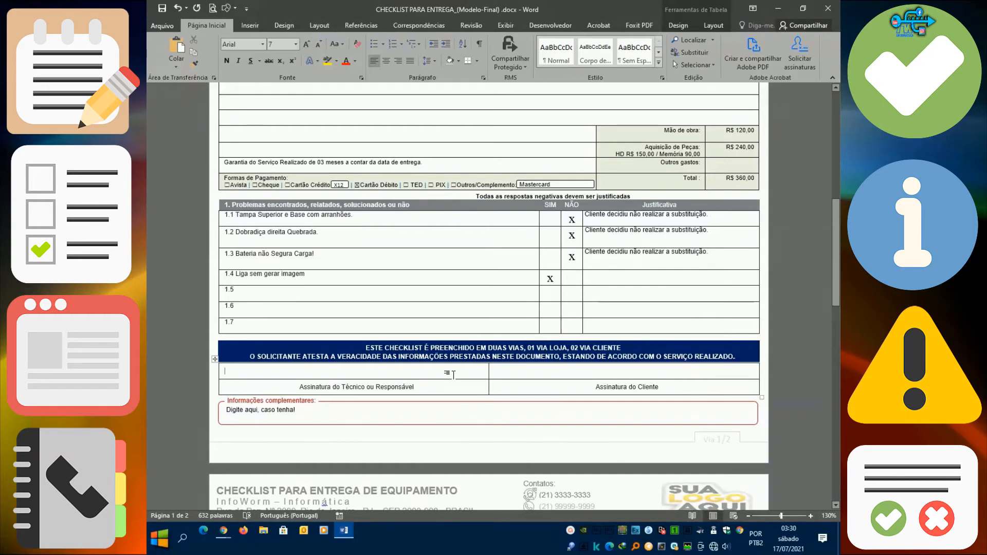
pyautogui.click(630, 376)
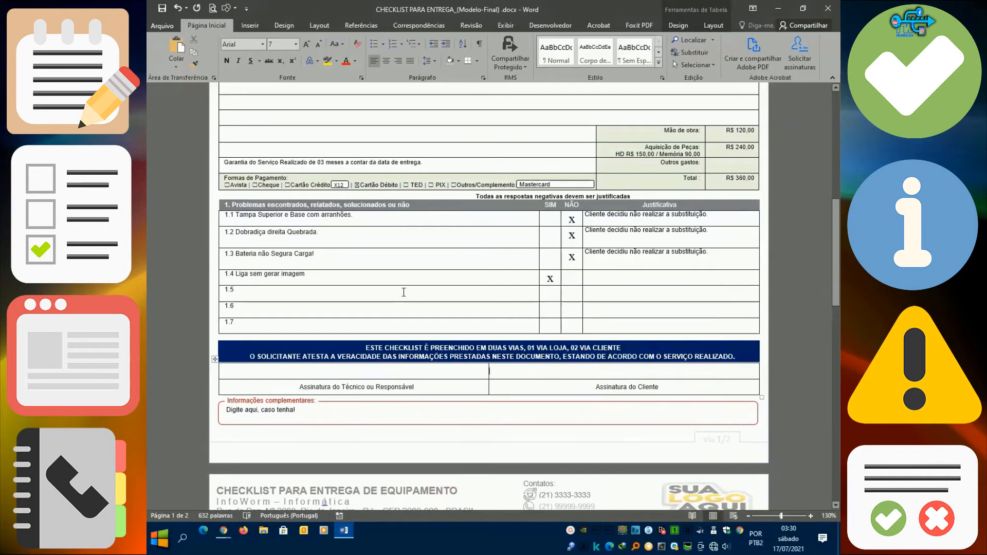
pyautogui.scroll(4, 406, 292)
pyautogui.scroll(4, 407, 293)
pyautogui.scroll(-6, 407, 293)
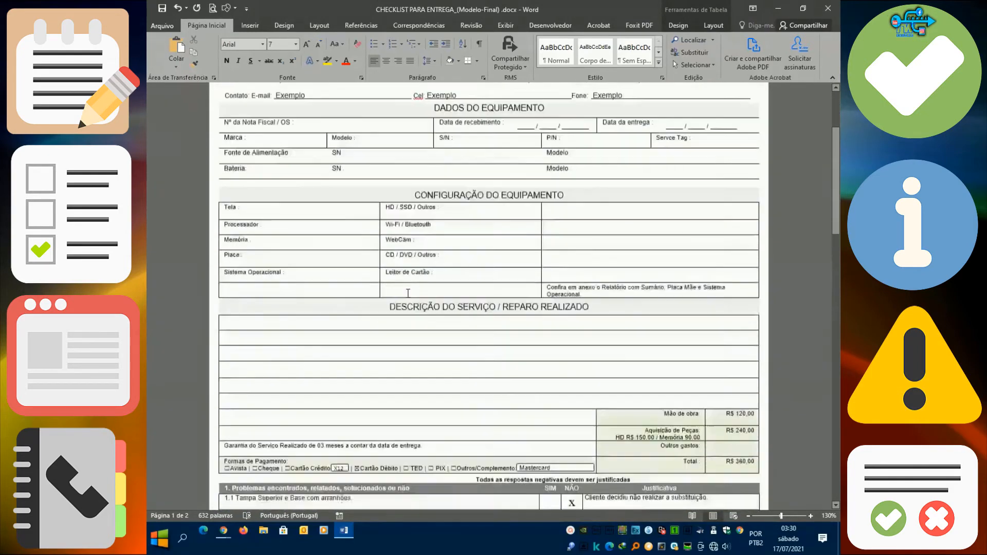
# Step: Visit the Informações complementares box below the signature fields and examine its placeholder text
pyautogui.scroll(-2, 408, 293)
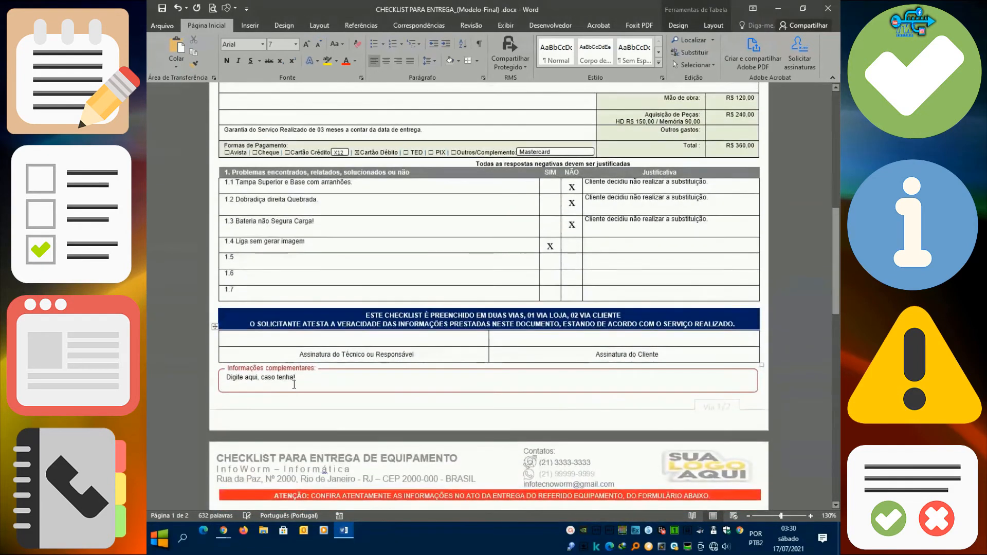
pyautogui.click(294, 384)
pyautogui.click(249, 381)
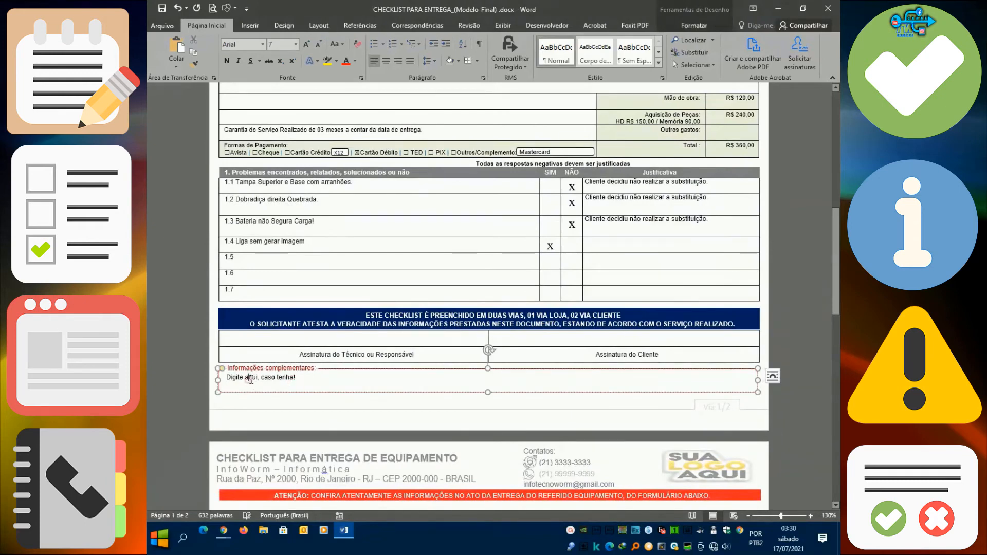
pyautogui.click(358, 387)
pyautogui.click(319, 381)
pyautogui.scroll(3, 434, 380)
pyautogui.scroll(-4, 310, 351)
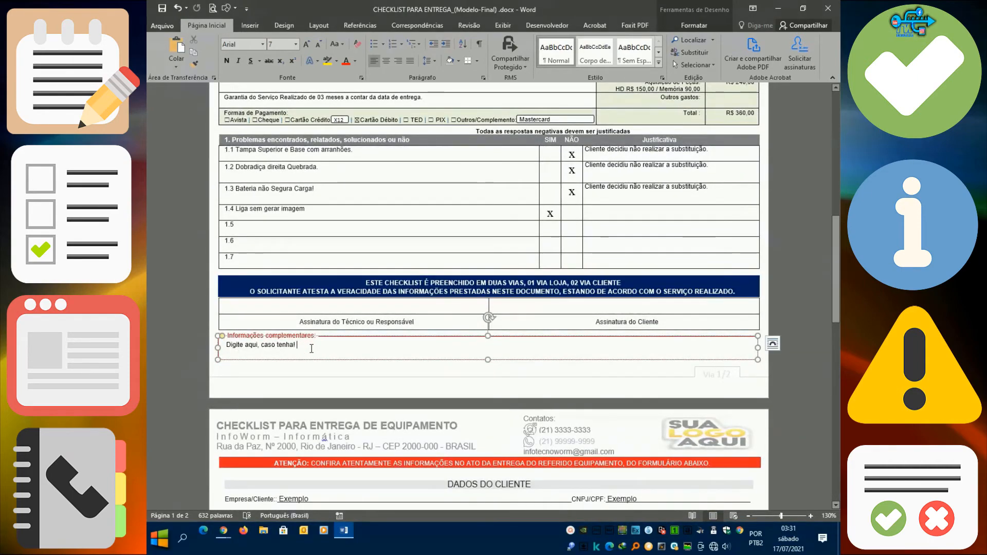
# Step: Examine the second copy of the checklist from its header to its end and compare it with the first page
pyautogui.scroll(-5, 311, 349)
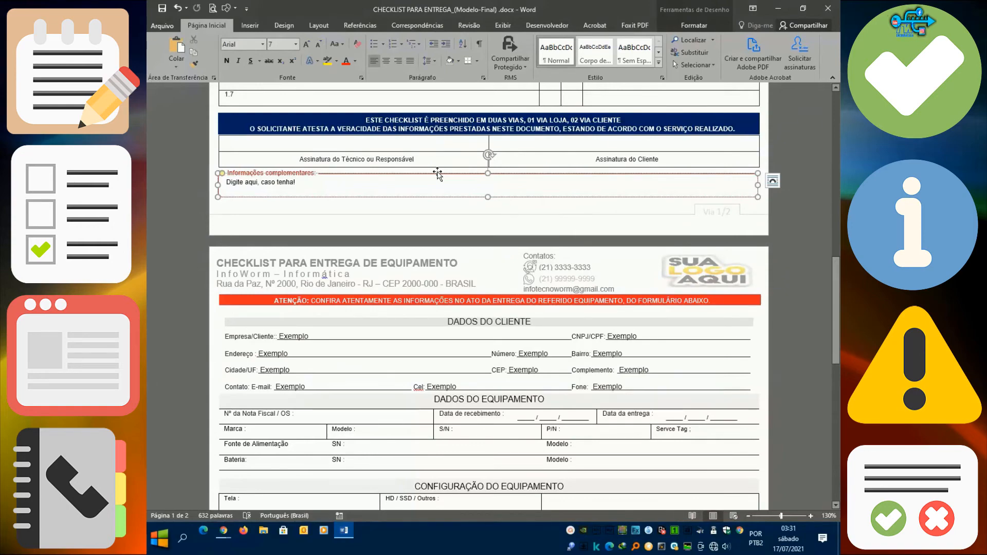
pyautogui.scroll(-6, 477, 168)
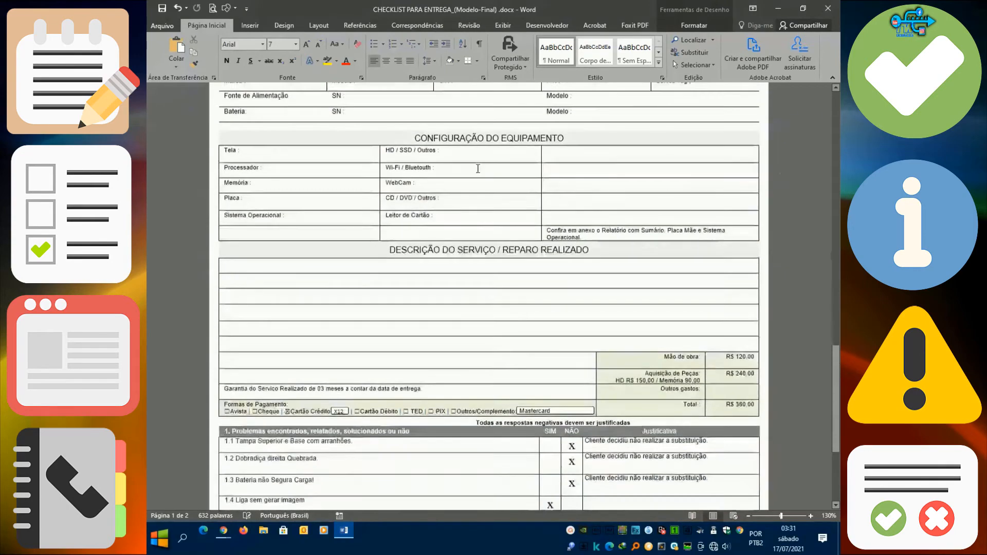
pyautogui.scroll(-3, 477, 169)
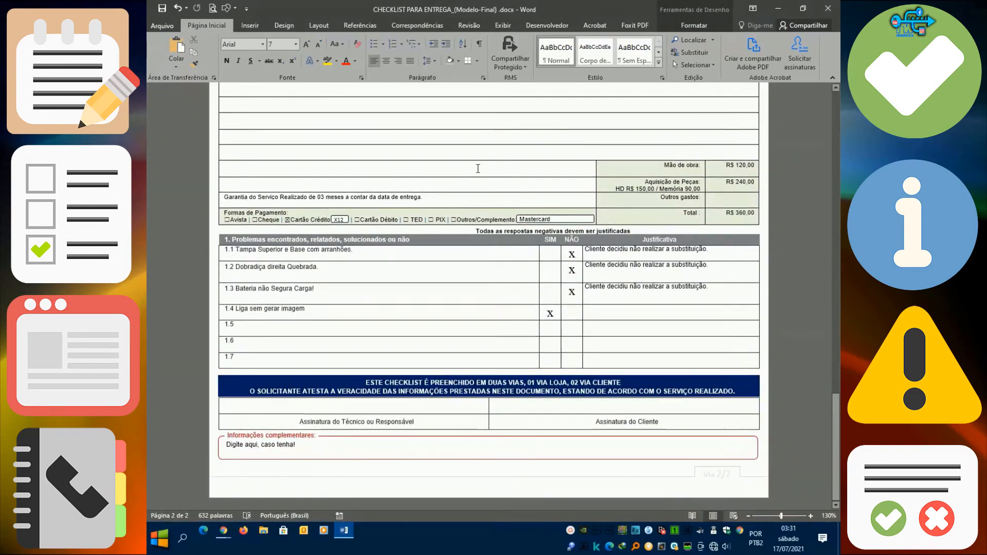
pyautogui.scroll(5, 478, 168)
pyautogui.scroll(15, 477, 169)
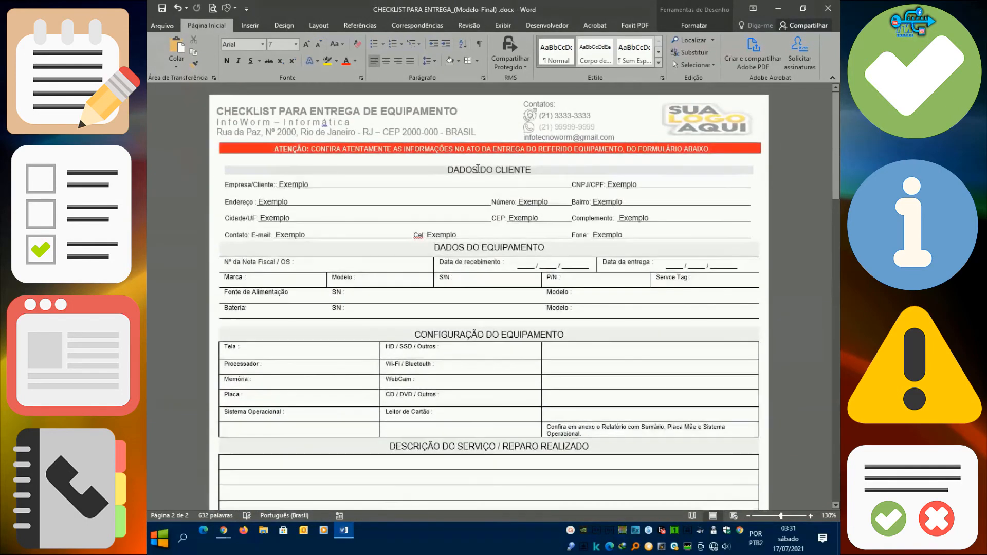
pyautogui.scroll(-8, 316, 190)
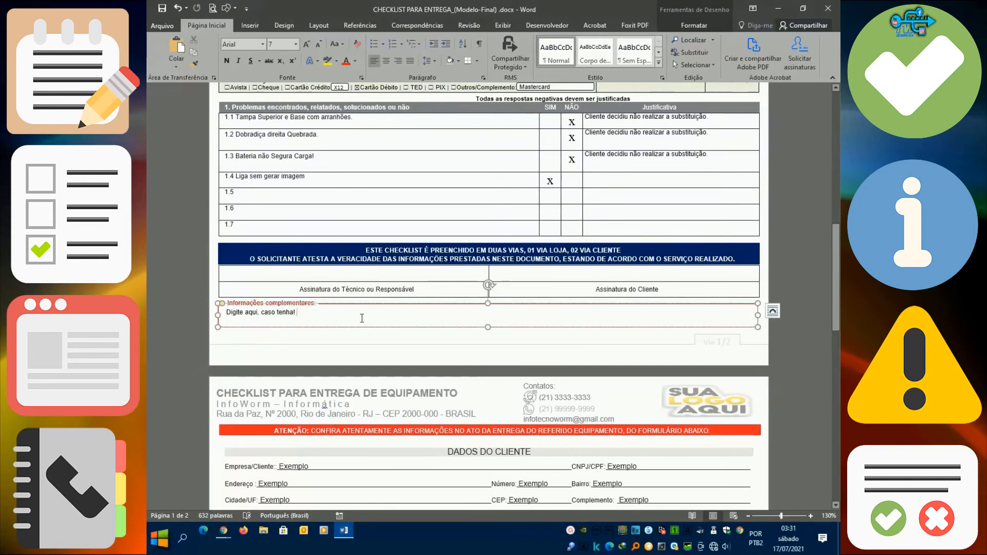
# Step: Extend the first page's Empresa/Cliente entry to "Exemplo" followed by a long run of the letter p
pyautogui.scroll(10, 361, 318)
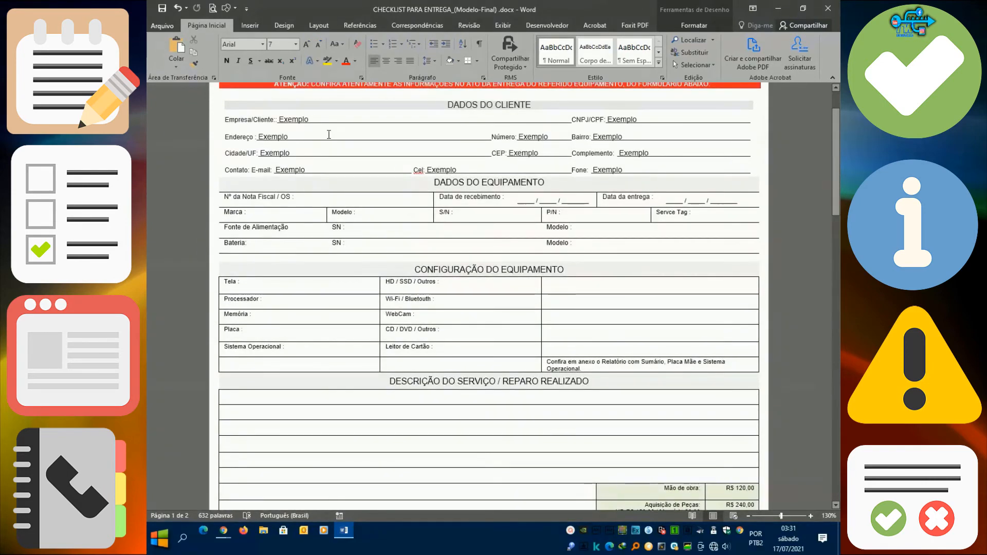
pyautogui.click(312, 119)
pyautogui.press('BackSpace')
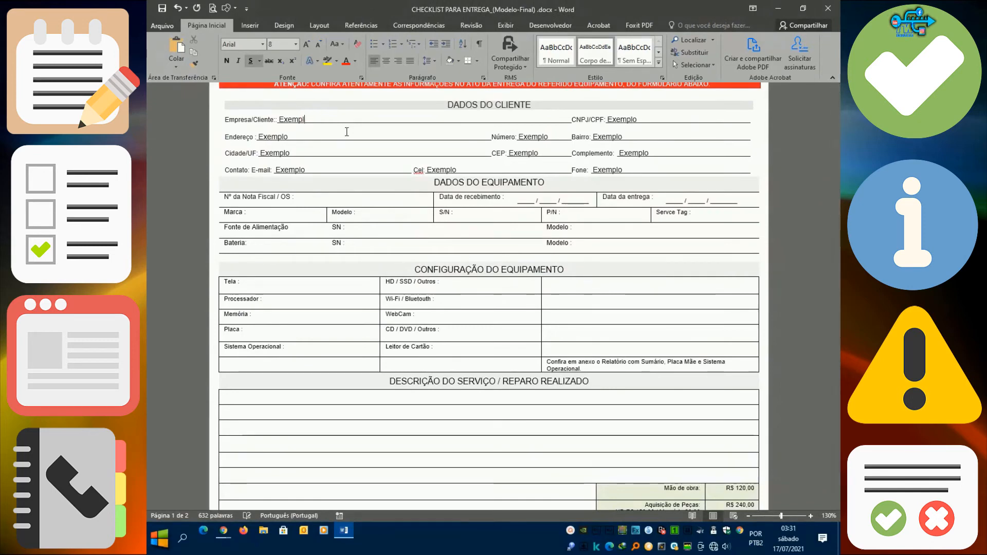
pyautogui.write('o pppppppppppppppppppppppppppppppp')
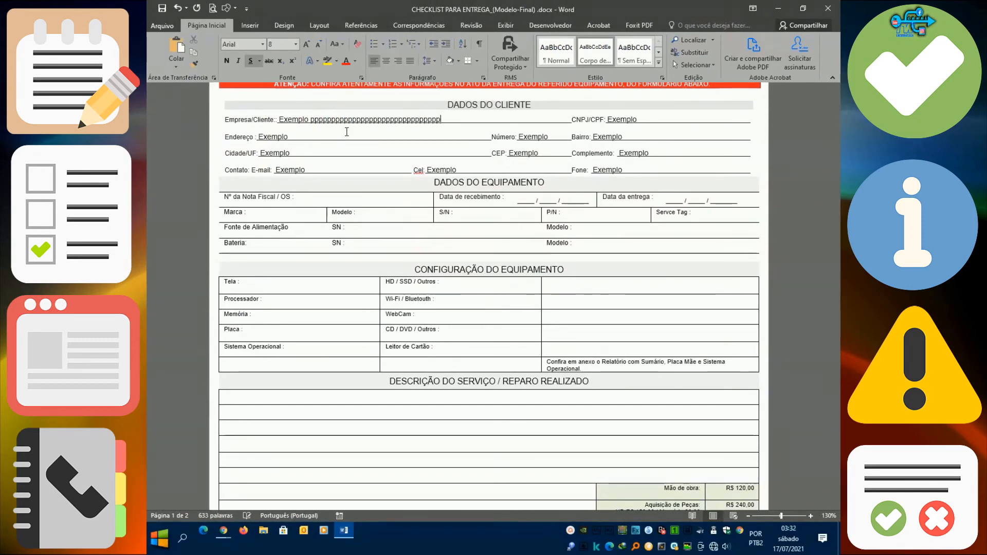
# Step: Copy the first page's entire content from the red attention banner through the Informações complementares box
pyautogui.scroll(2, 347, 131)
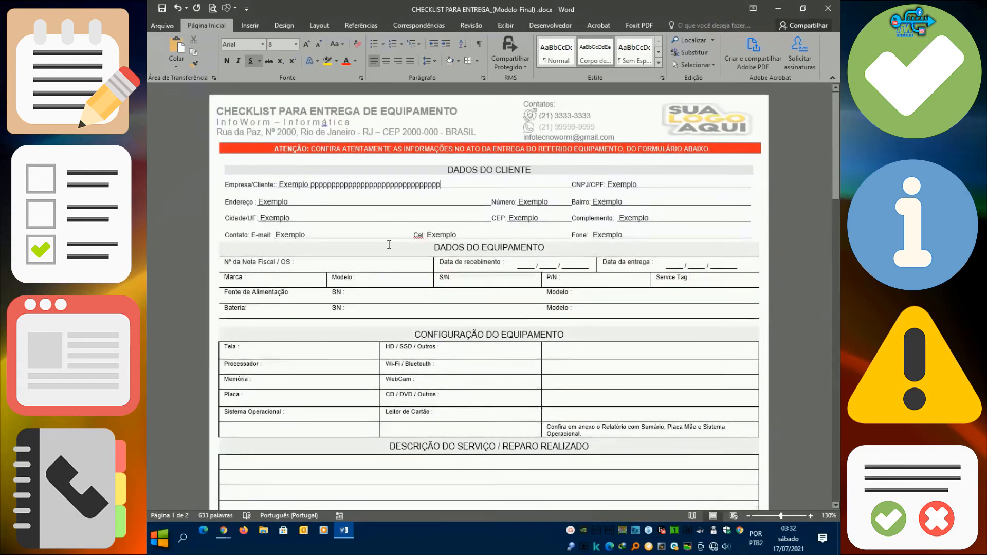
pyautogui.scroll(-13, 449, 205)
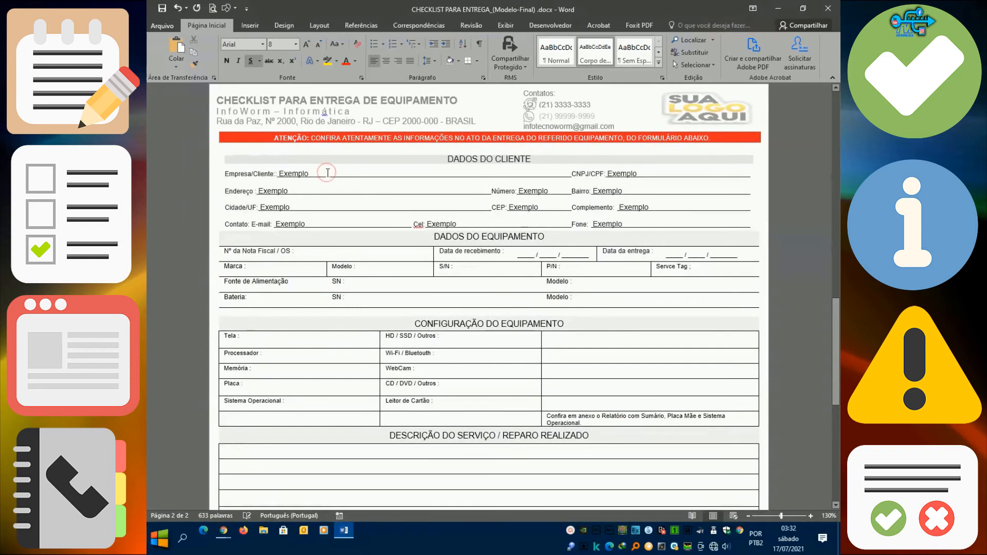
pyautogui.scroll(4, 328, 173)
pyautogui.scroll(13, 328, 173)
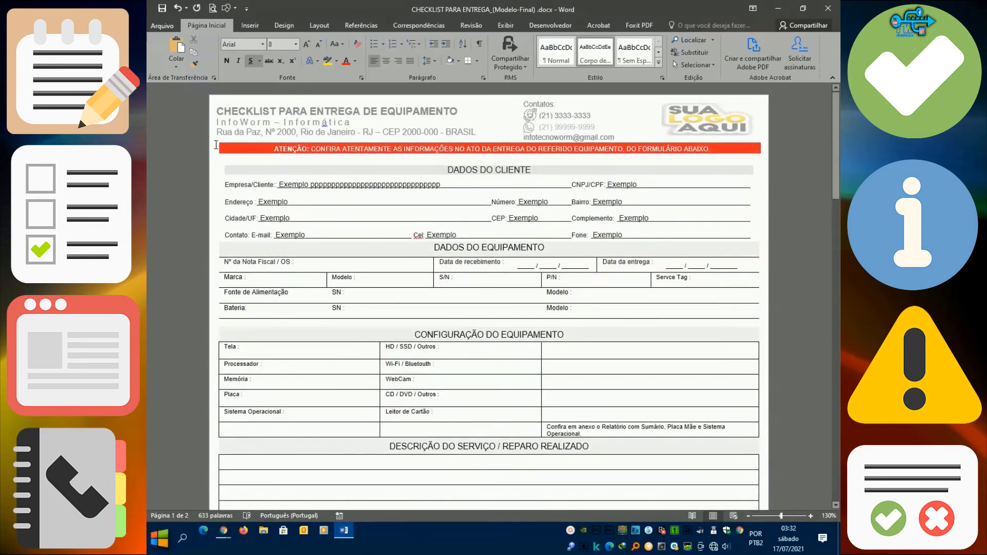
pyautogui.moveTo(215, 144); pyautogui.dragTo(582, 226)
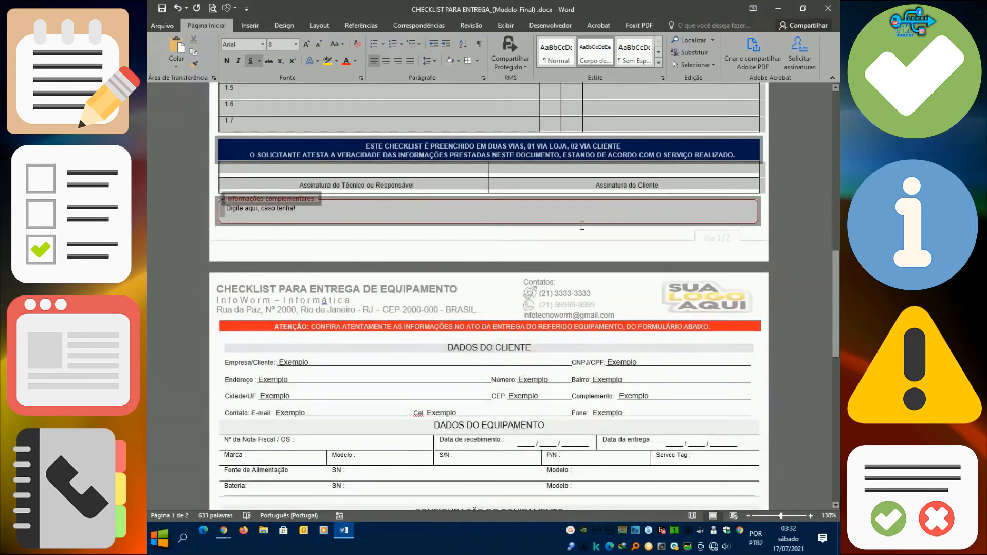
pyautogui.moveTo(760, 223); pyautogui.dragTo(760, 222)
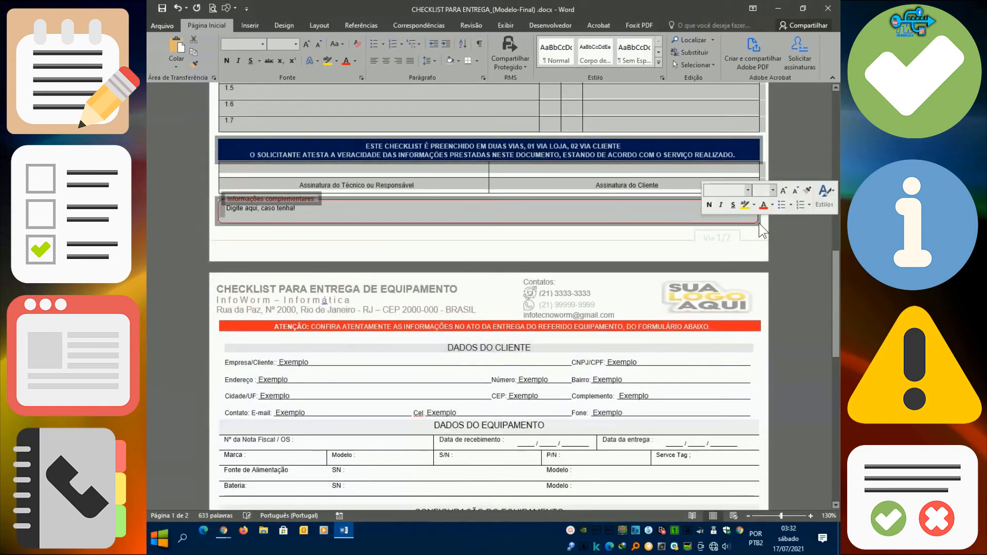
pyautogui.rightClick(465, 126)
pyautogui.click(492, 146)
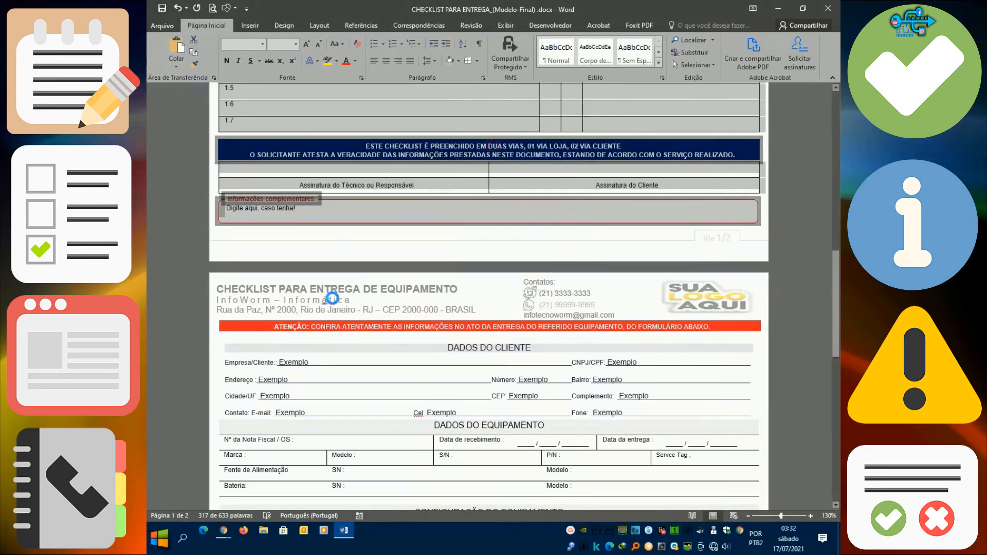
# Step: Replace the second page's entire content with the copied first page and remove the leftover blank third page
pyautogui.click(257, 371)
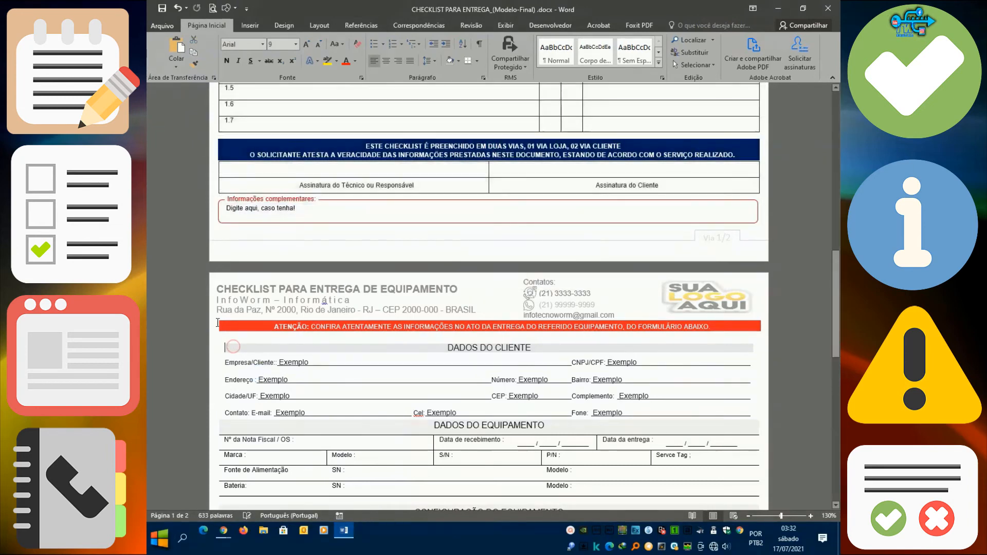
pyautogui.moveTo(250, 352); pyautogui.dragTo(393, 427)
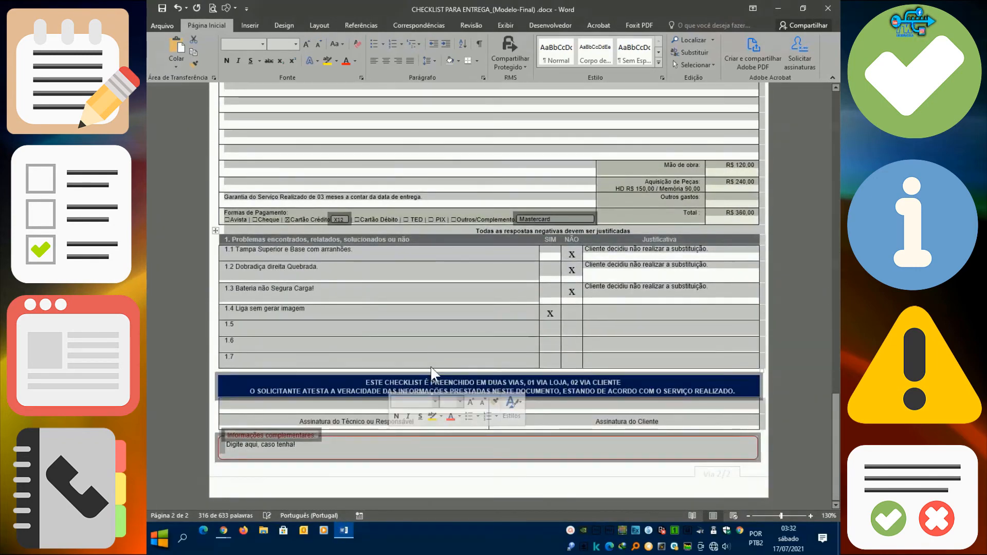
pyautogui.hotkey('ctrl', 'v')
pyautogui.scroll(-3, 431, 367)
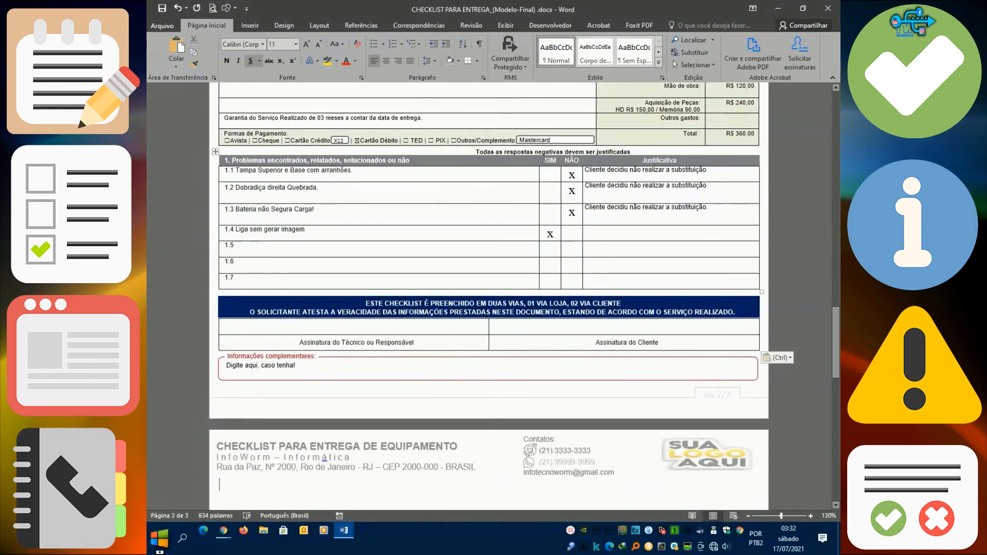
pyautogui.click(195, 497)
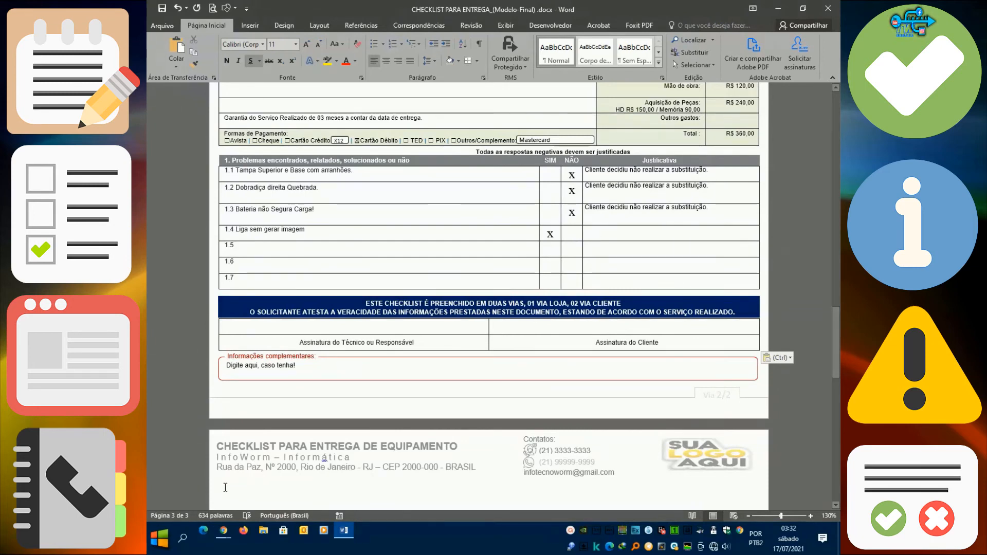
pyautogui.scroll(3, 226, 488)
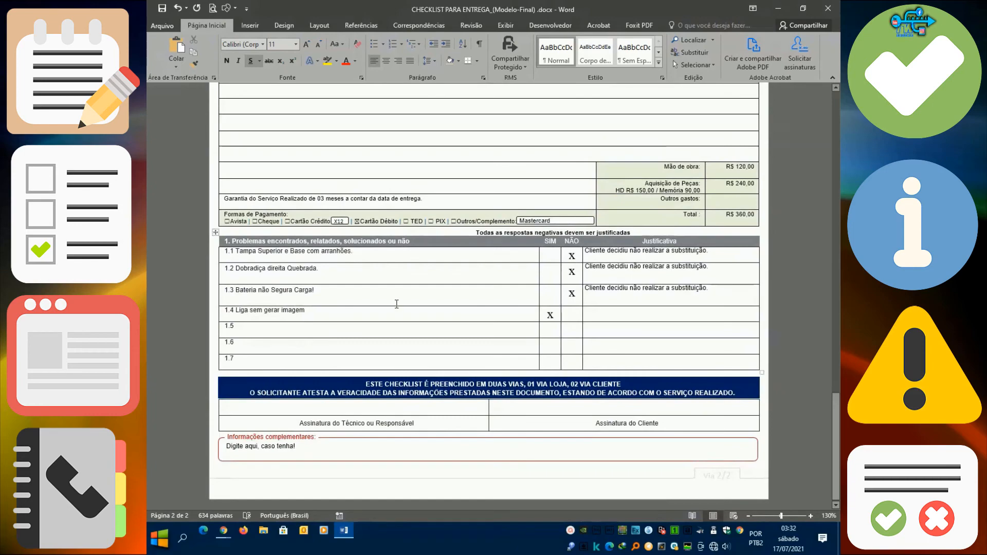
# Step: Compare both pages' customer data, payment and problems sections to check that the second copy matches the first
pyautogui.scroll(15, 396, 304)
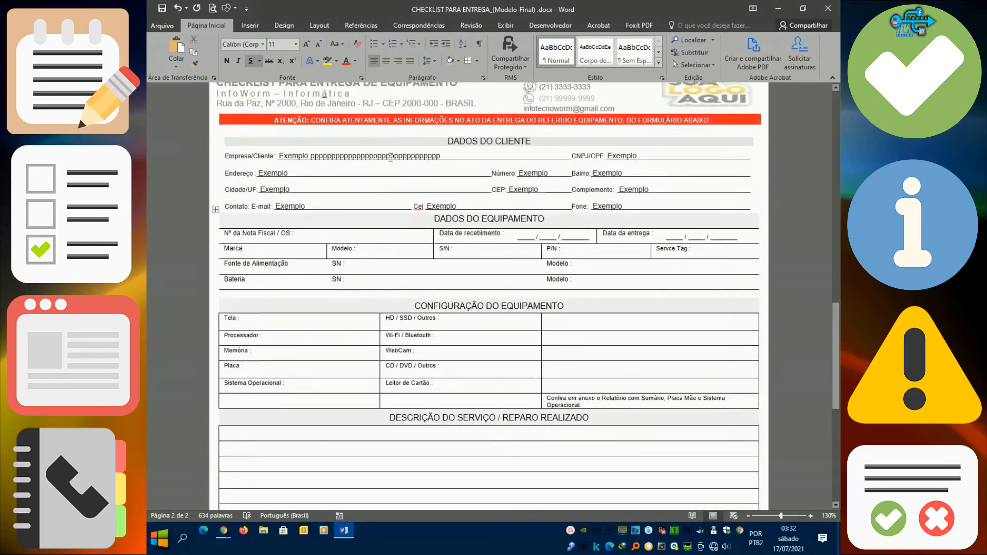
pyautogui.scroll(15, 390, 156)
pyautogui.scroll(15, 390, 156)
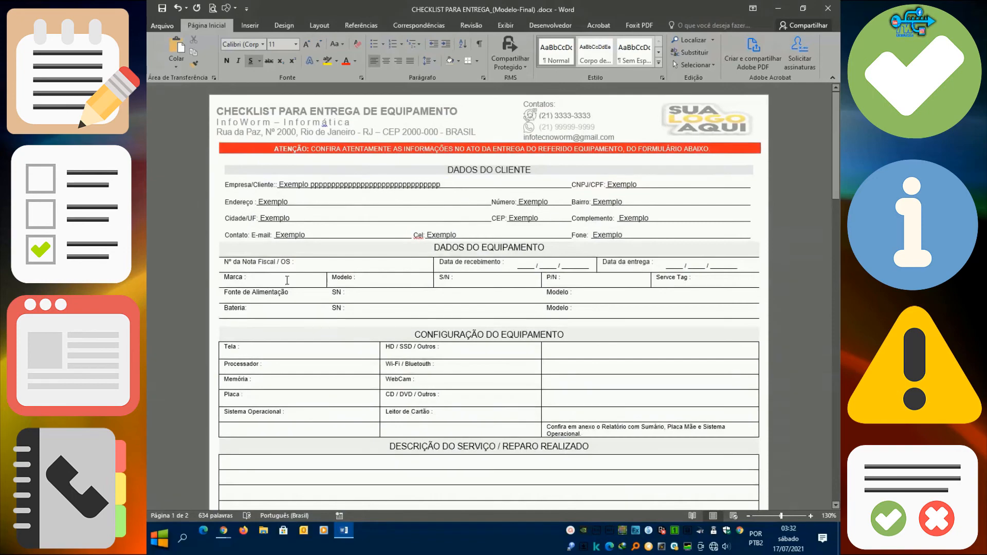
pyautogui.scroll(-20, 561, 437)
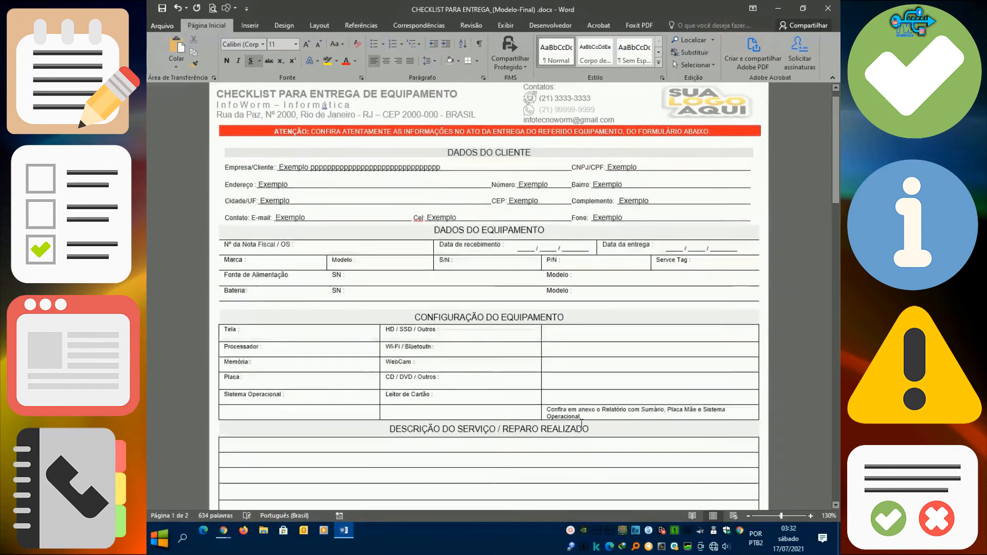
pyautogui.scroll(-20, 478, 373)
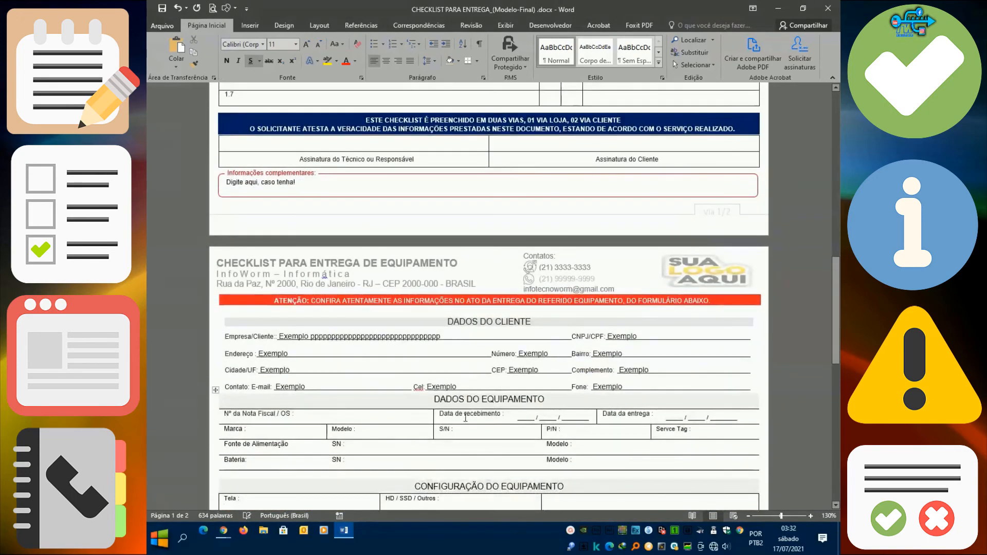
pyautogui.scroll(-1, 478, 374)
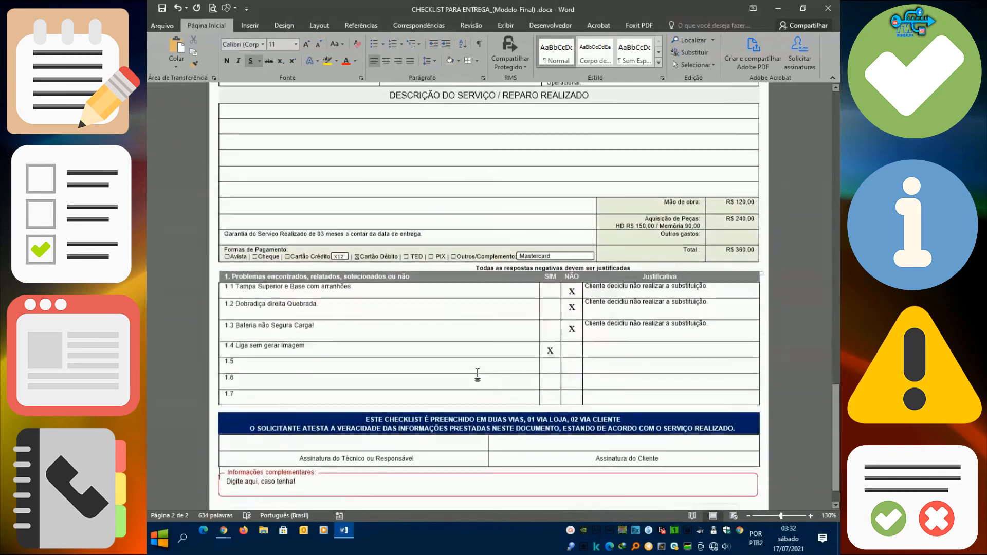
pyautogui.scroll(5, 477, 374)
pyautogui.scroll(-5, 478, 373)
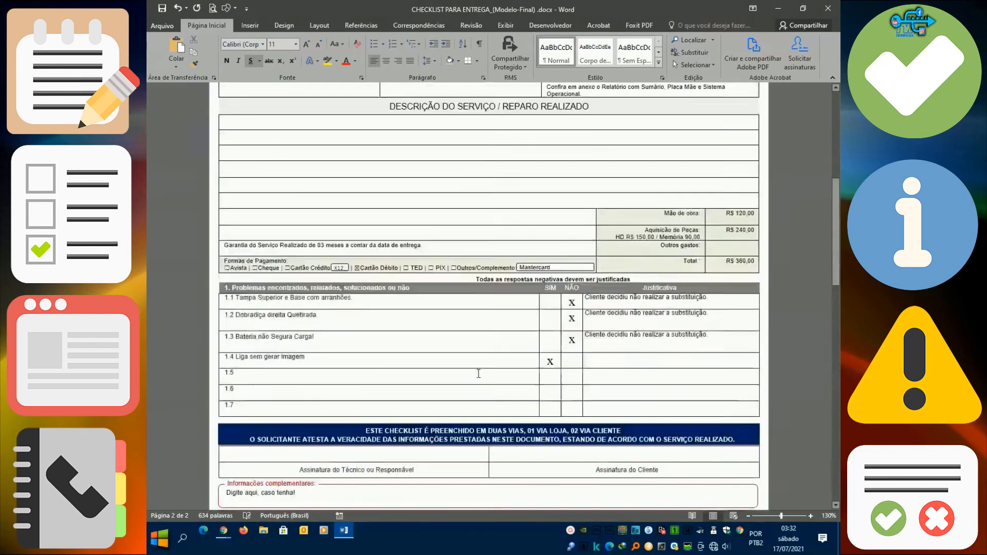
# Step: Save the checklist document with its updated second copy
pyautogui.scroll(7, 479, 374)
pyautogui.click(162, 9)
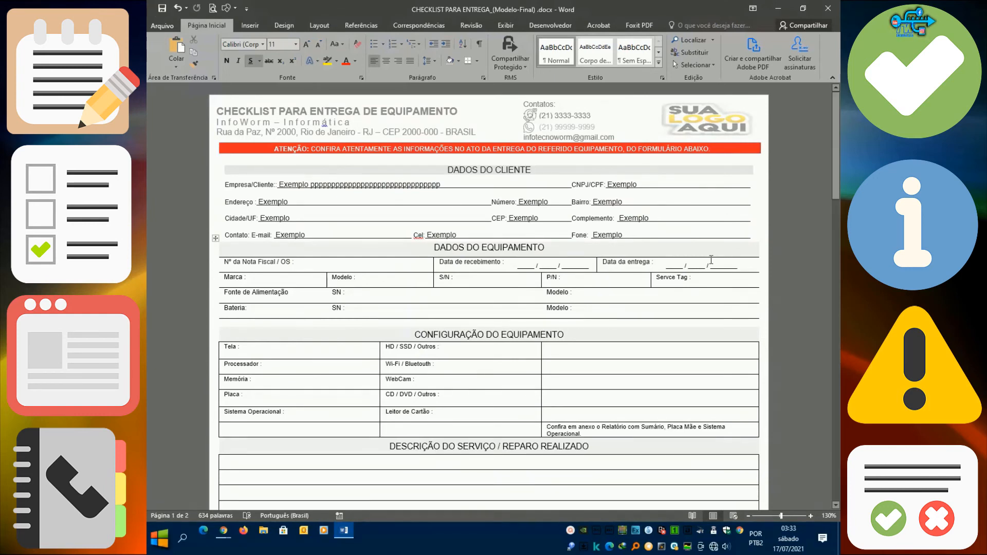
# Step: Review both copies of the checklist from the first page's header to the second page's Informações complementares box
pyautogui.scroll(-15, 714, 201)
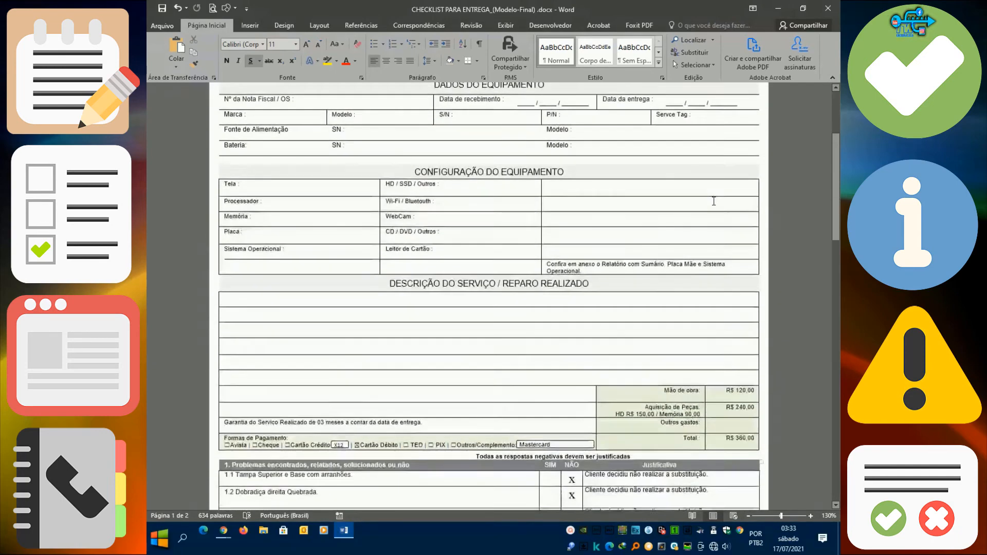
pyautogui.scroll(-12, 714, 201)
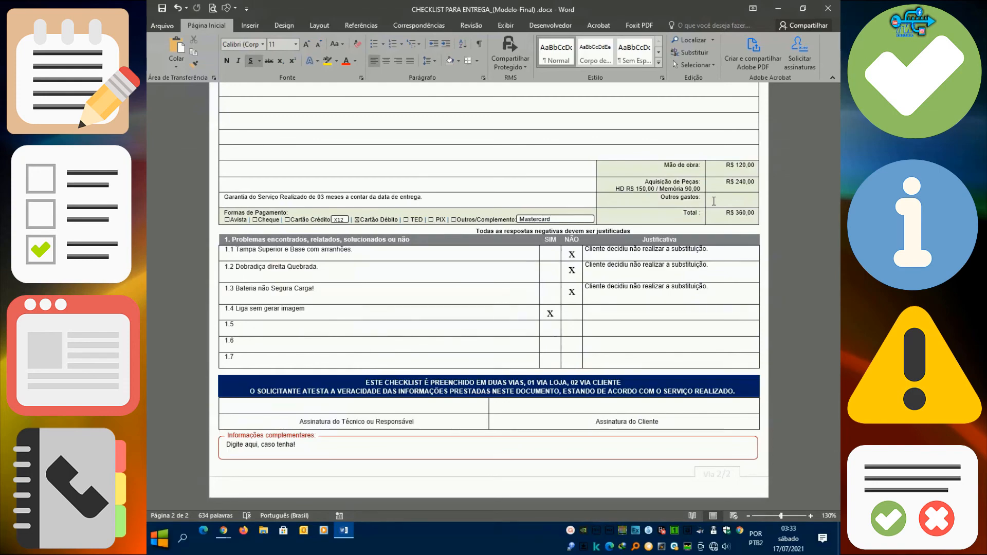
pyautogui.scroll(12, 477, 220)
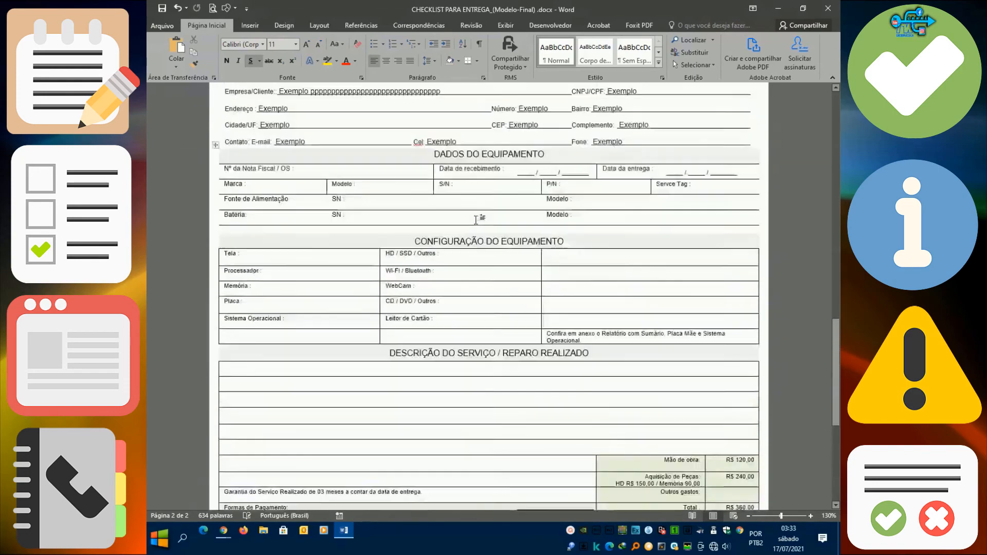
pyautogui.scroll(1, 477, 220)
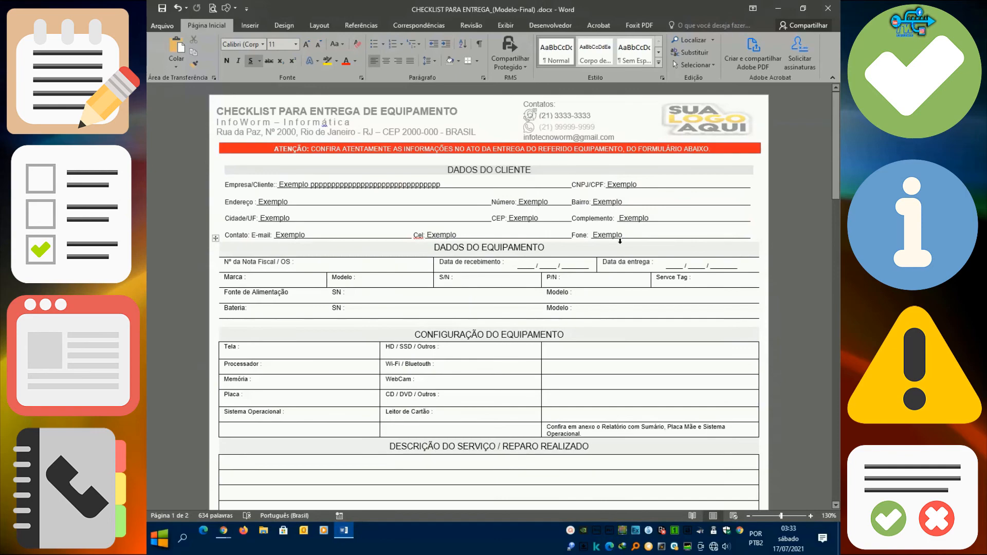
pyautogui.scroll(-15, 621, 240)
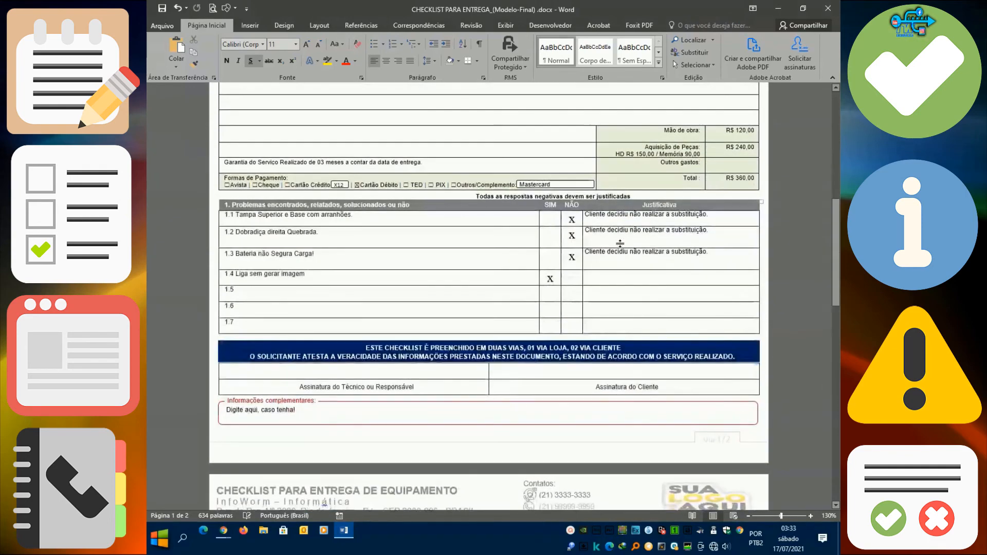
pyautogui.scroll(-15, 620, 244)
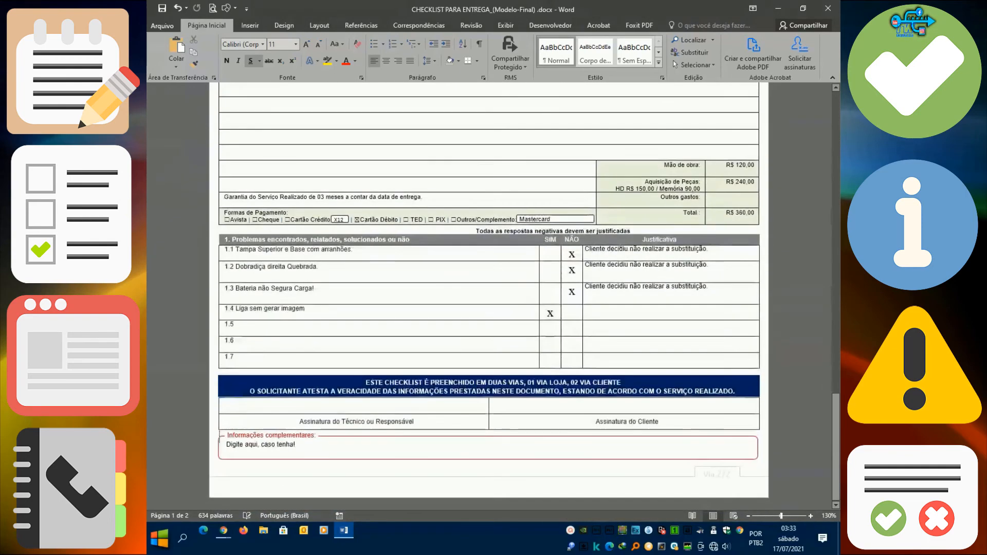